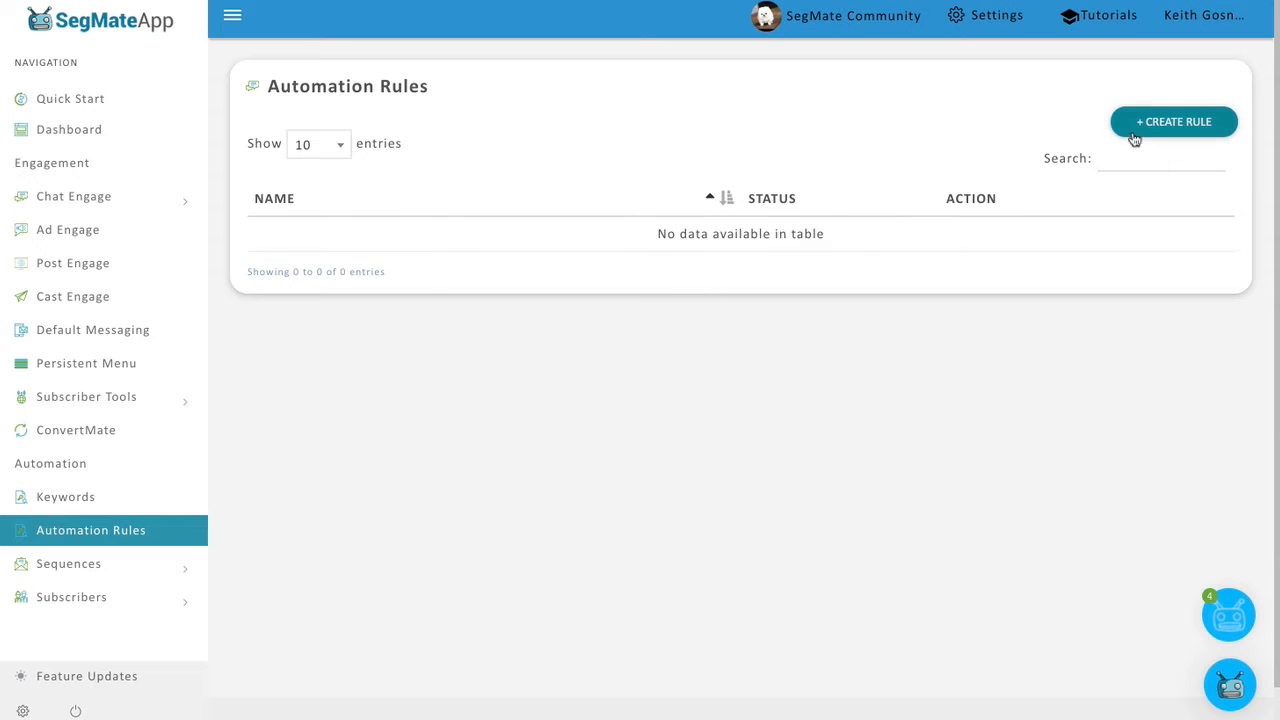
Create an automation rule named New Subscribers and set its trigger to New Subscriber
click(1153, 122)
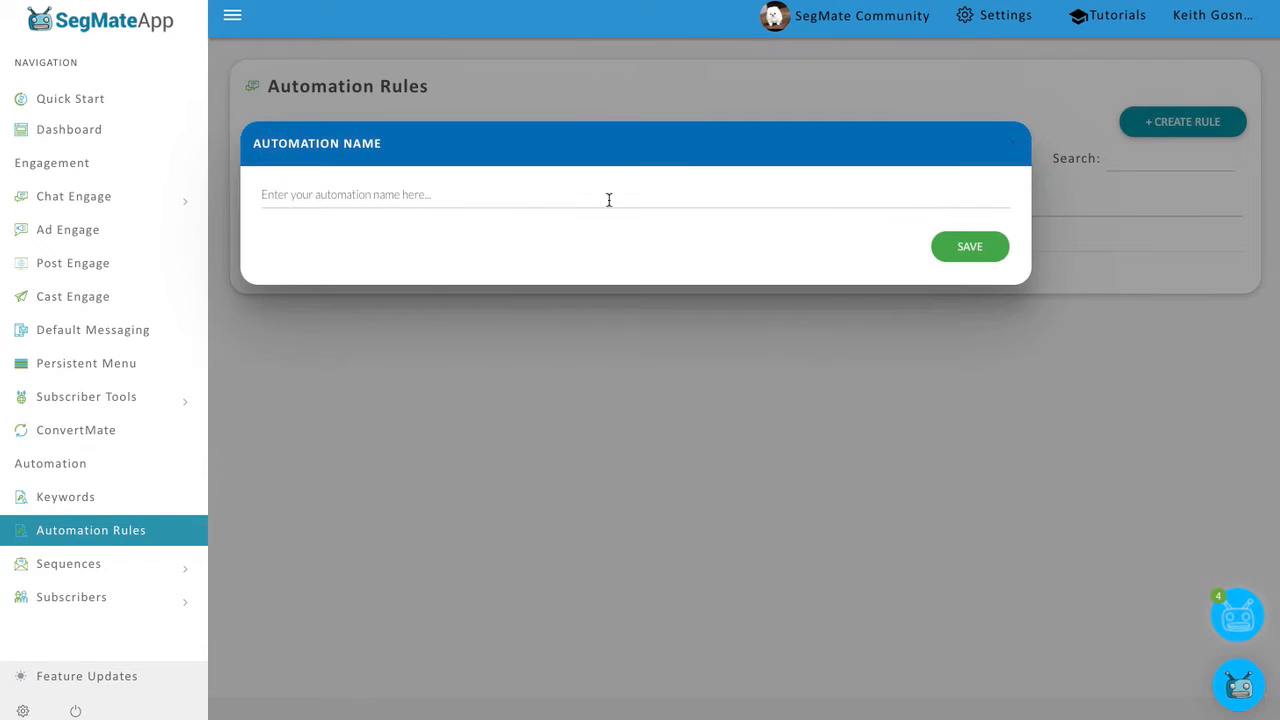
click(502, 201)
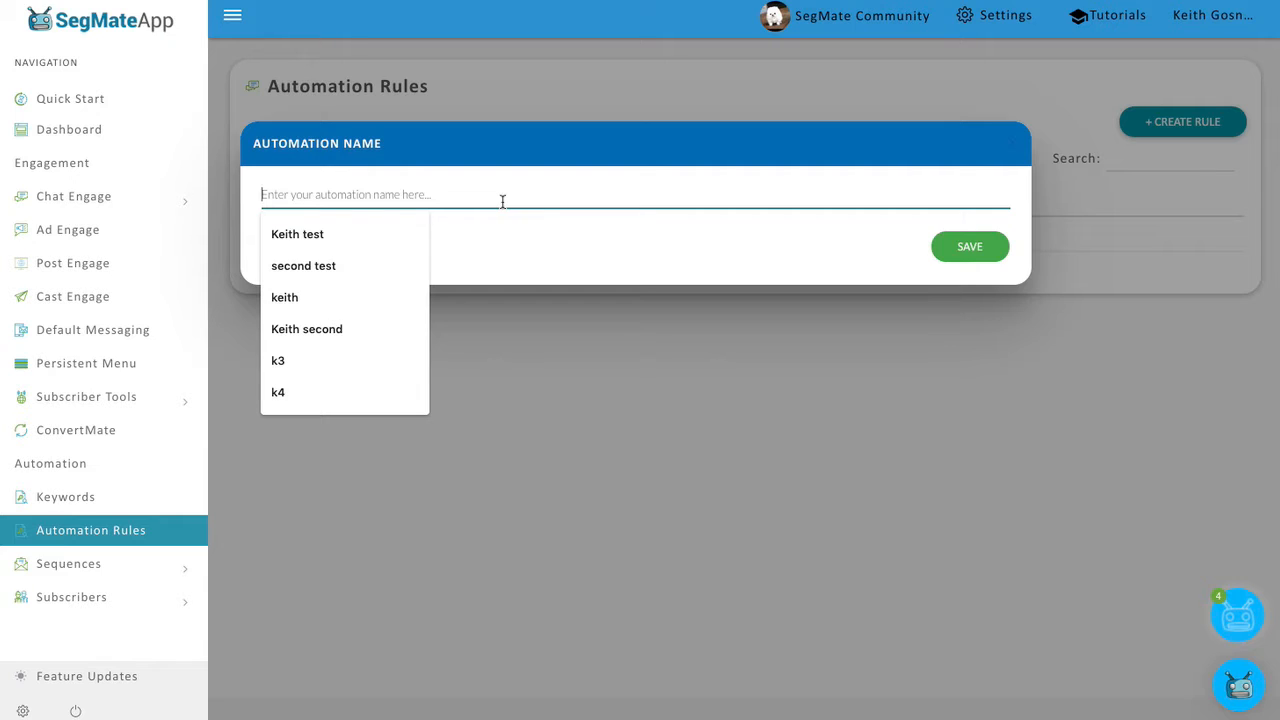
text(Ne)
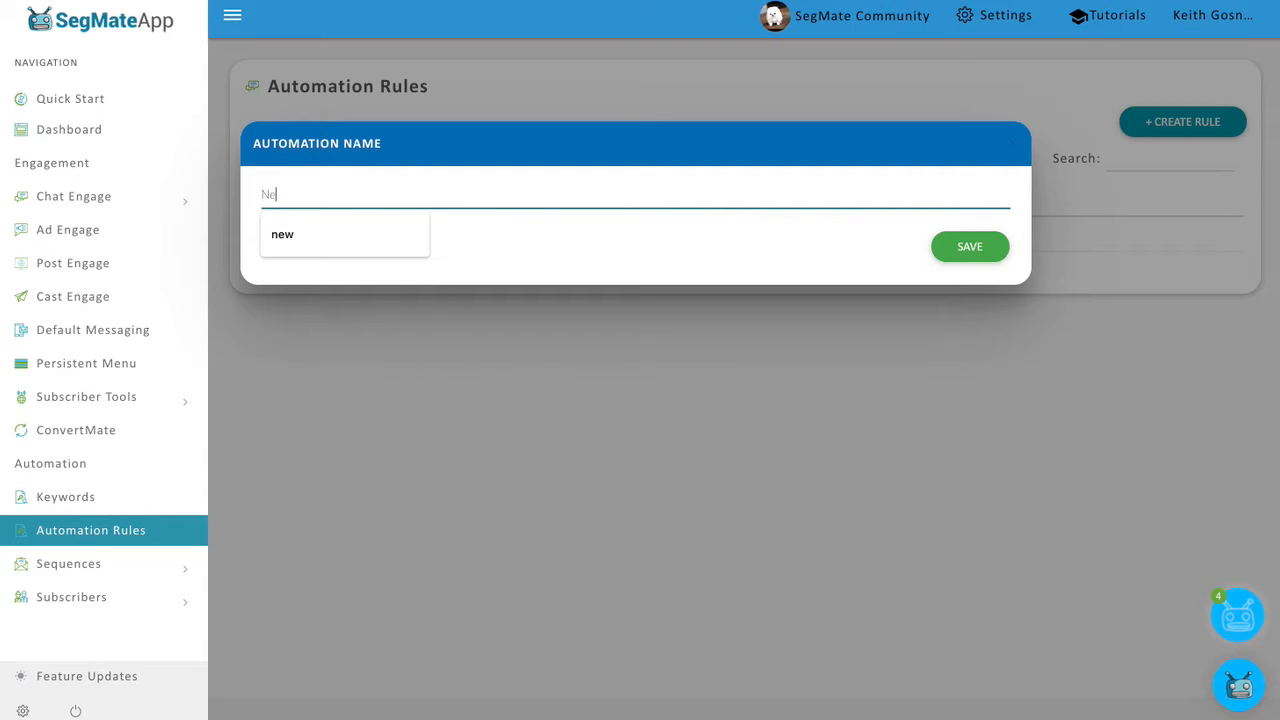
text(w Subscriber)
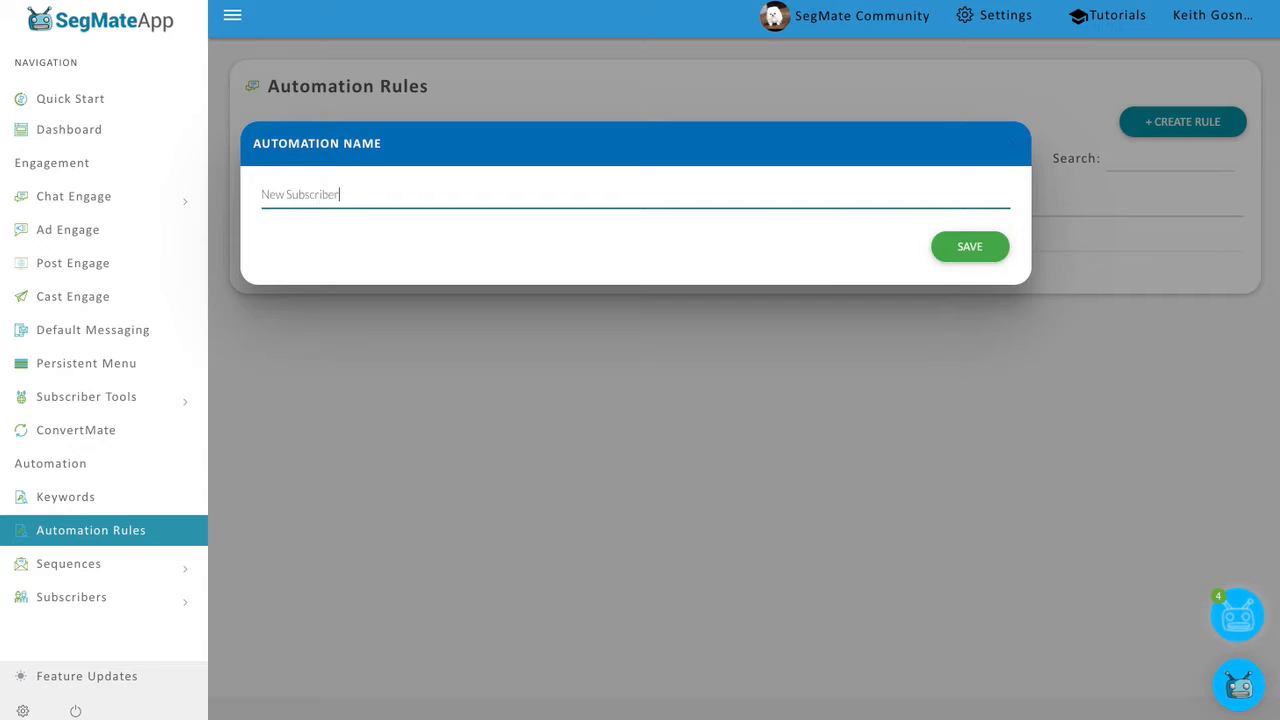
text(s)
click(958, 248)
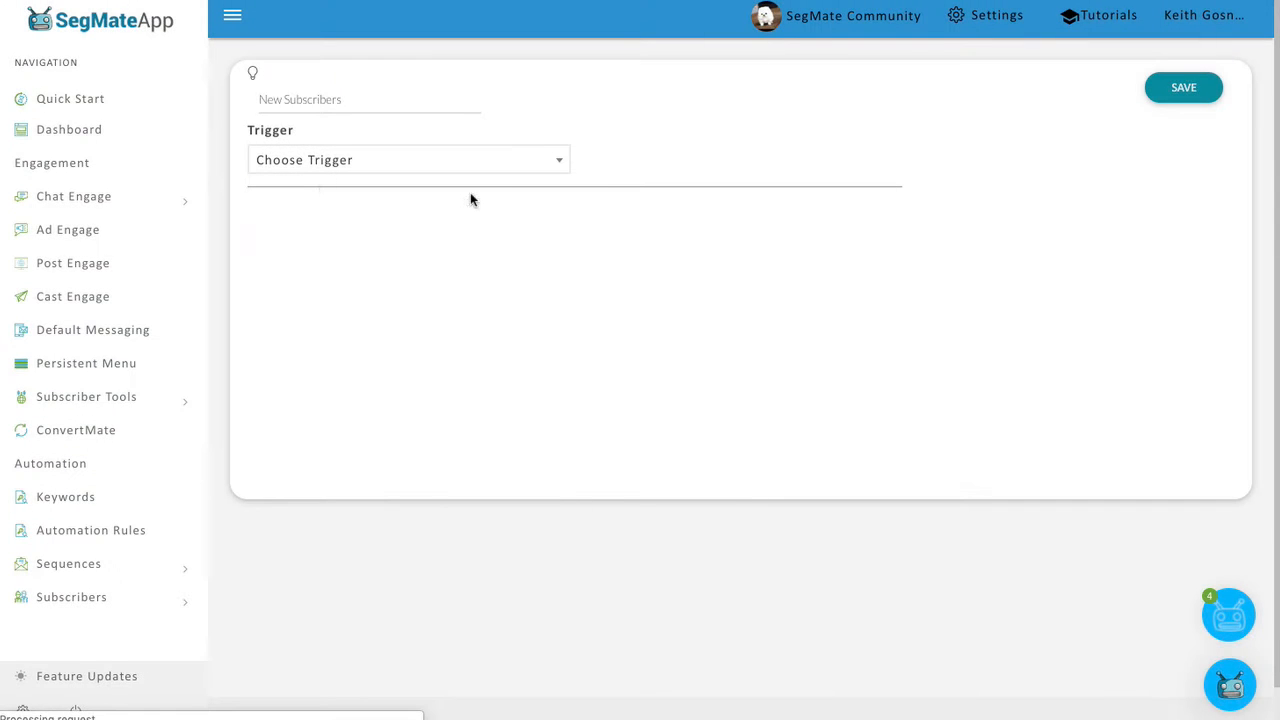
click(418, 169)
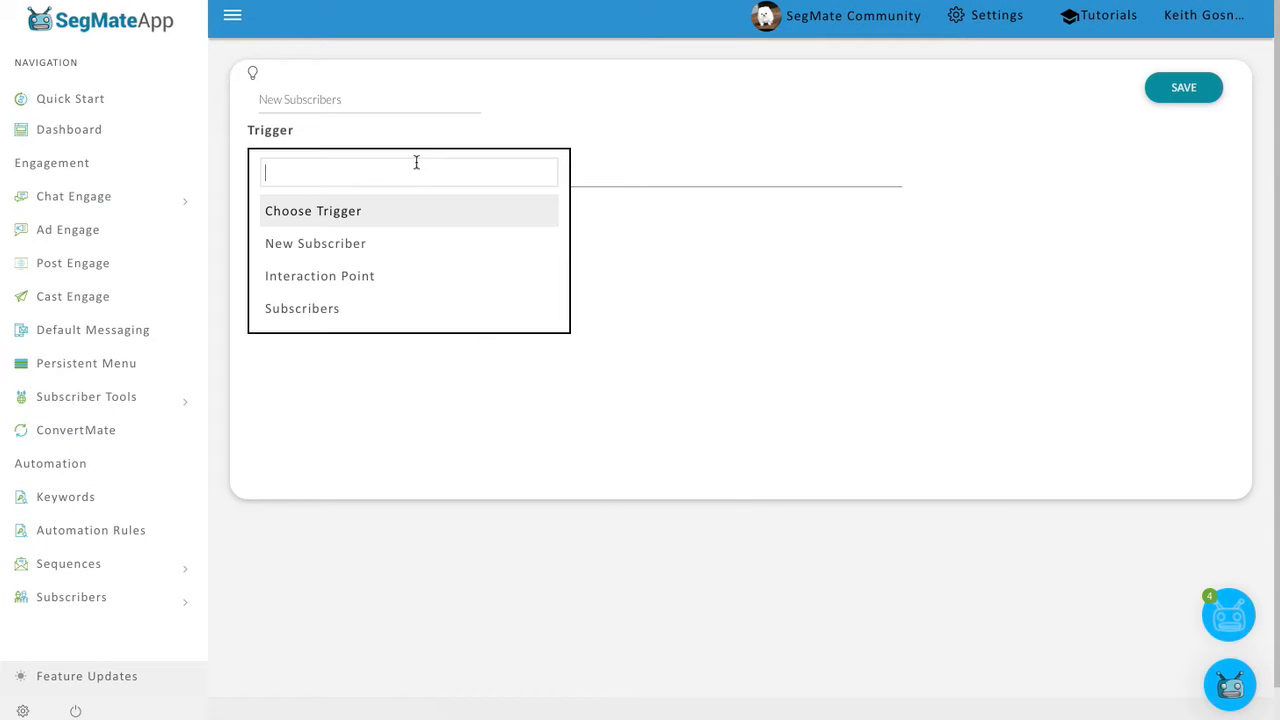
click(360, 246)
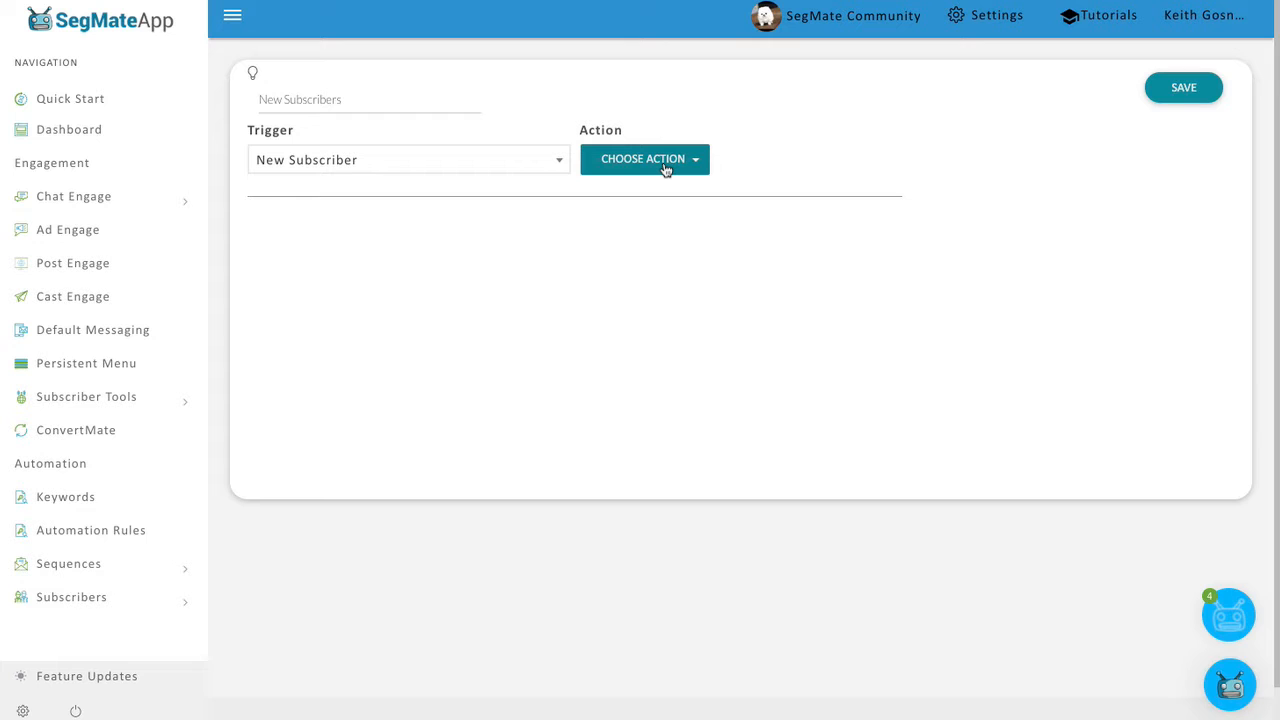
Give the rule an Add Tag action that applies a new tag named Demo Tag
click(665, 169)
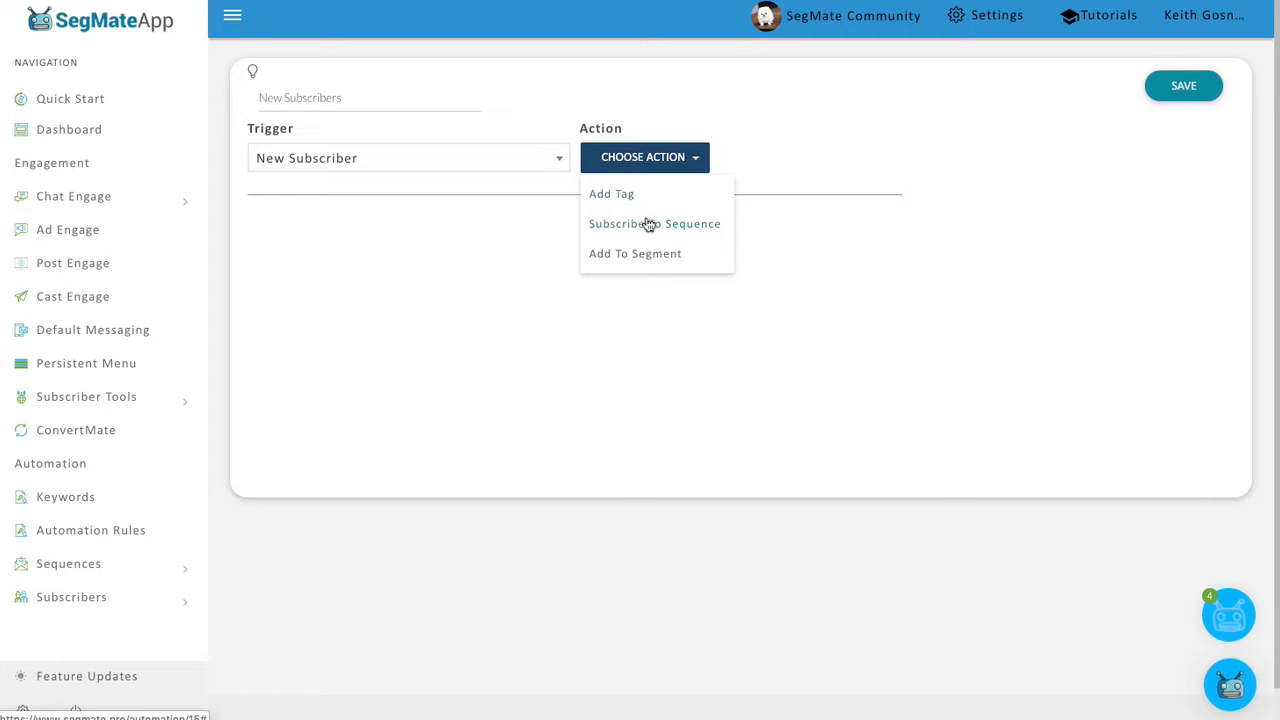
scroll(645, 235, down, 1)
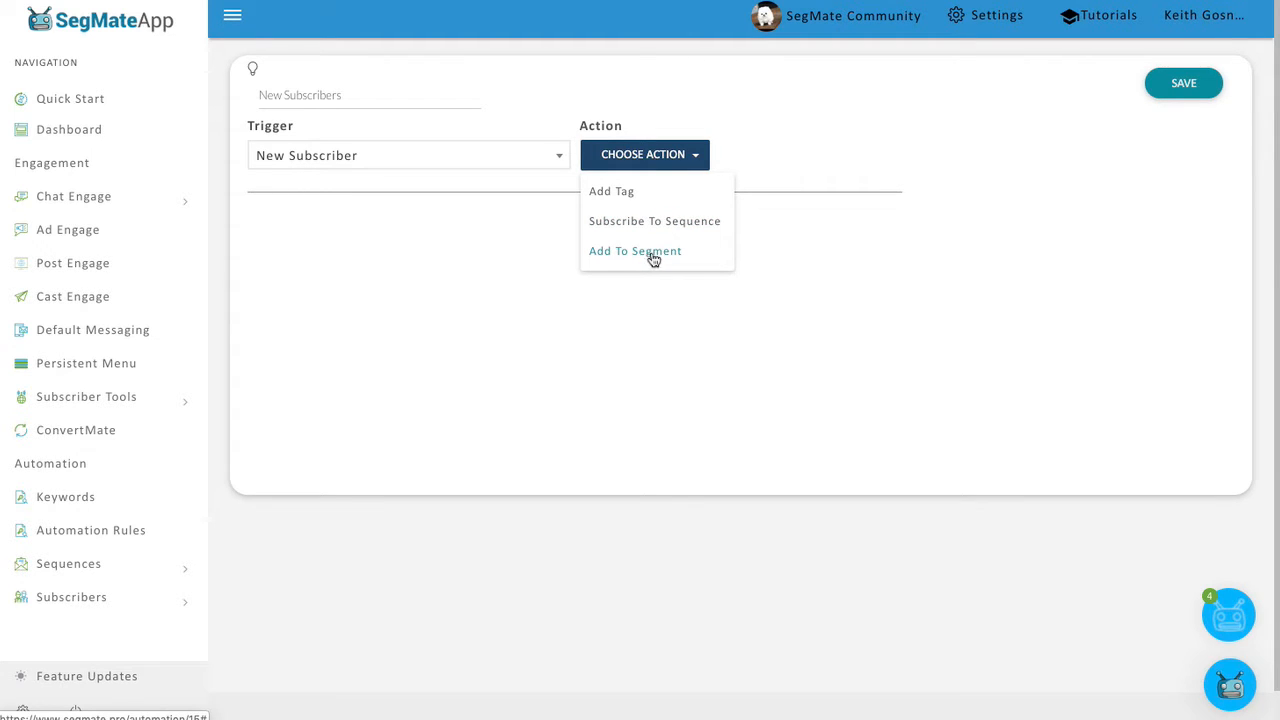
click(622, 193)
click(680, 252)
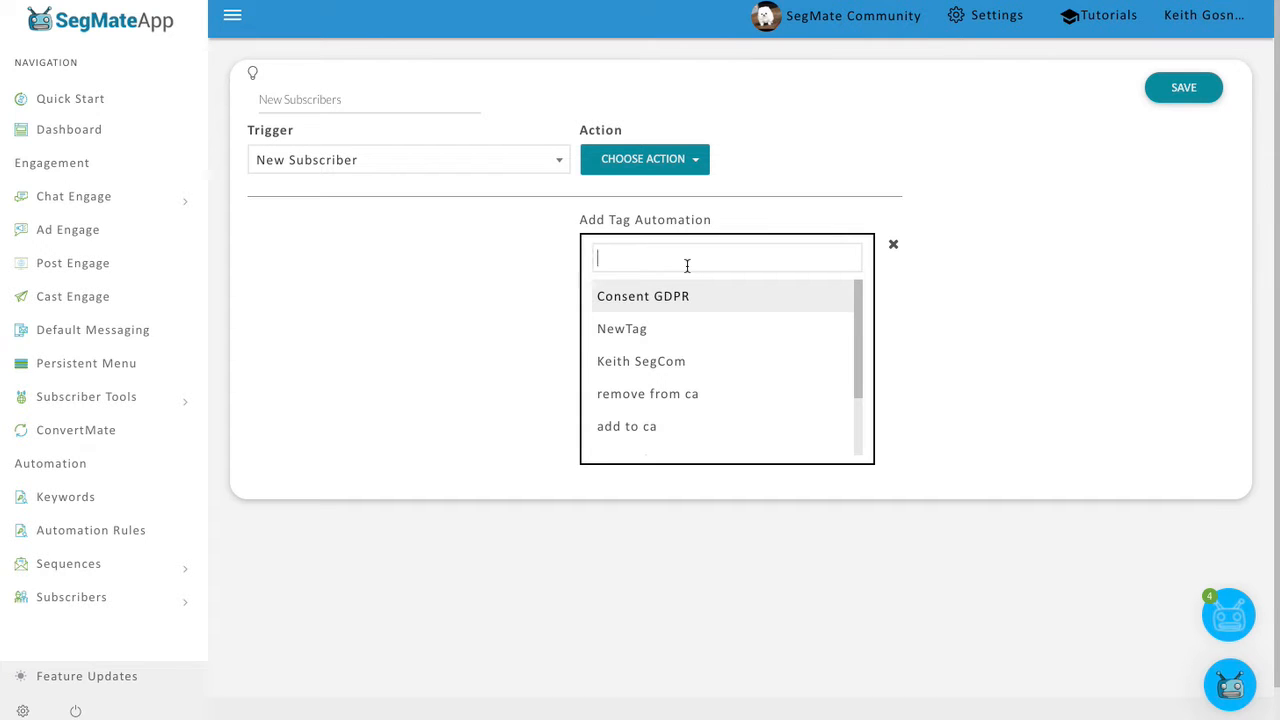
text(Demo Tag)
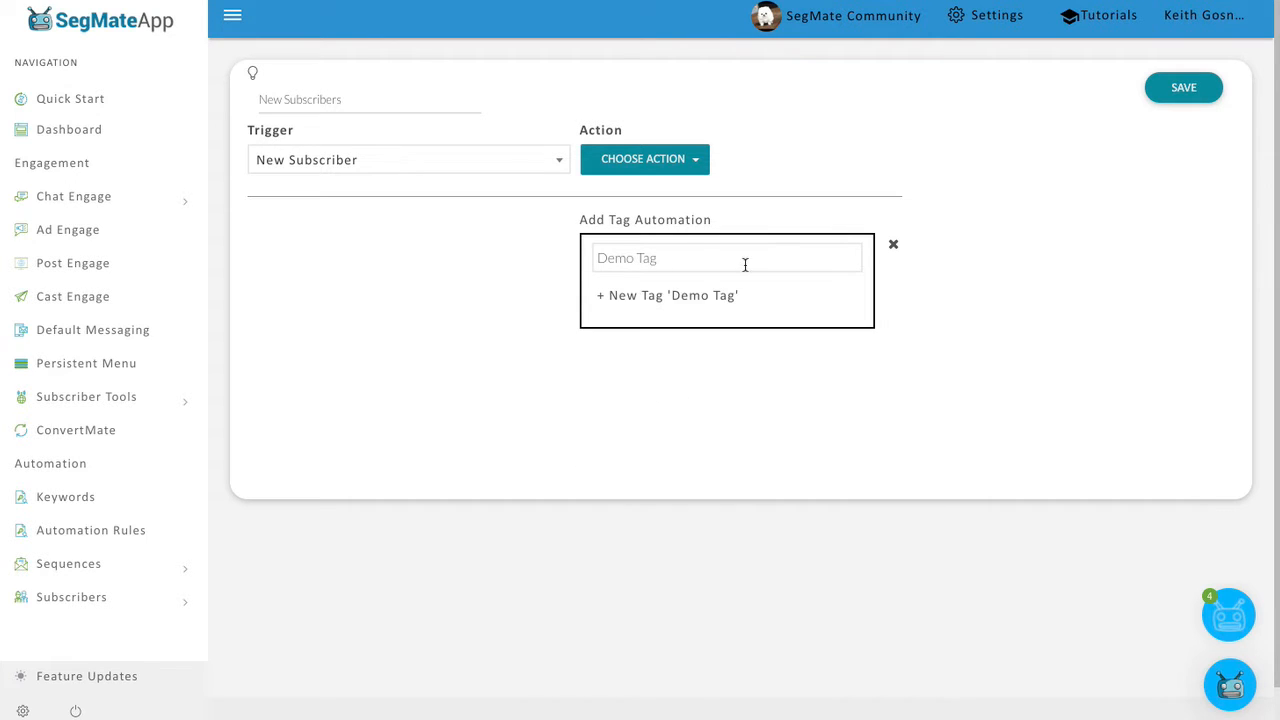
click(714, 302)
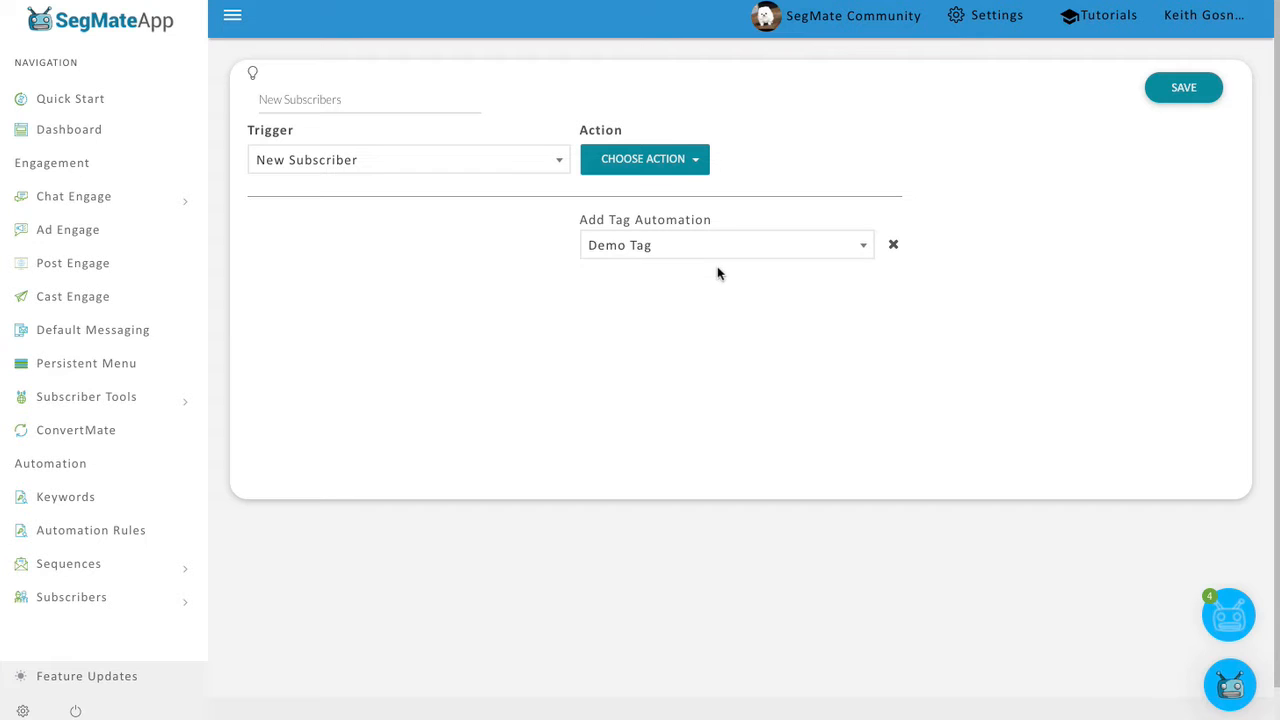
Add a second Add Tag action to the rule using the existing SegCom tag
click(663, 165)
click(651, 200)
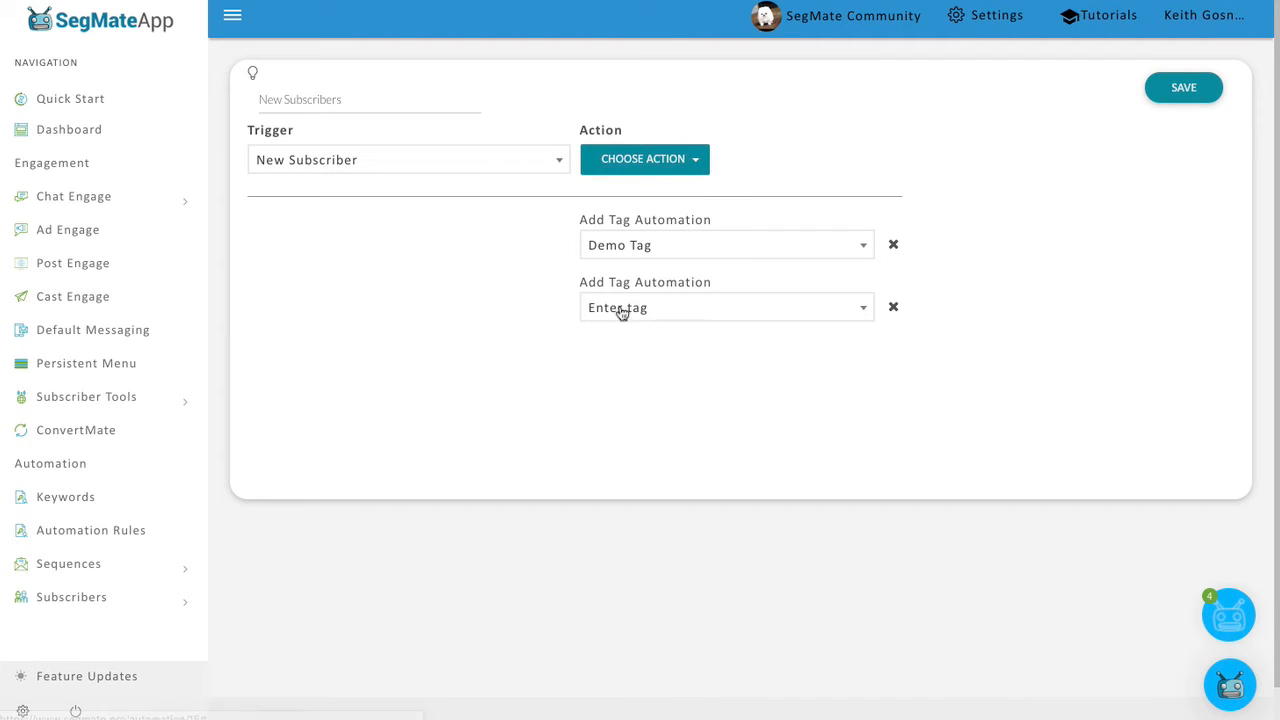
click(657, 310)
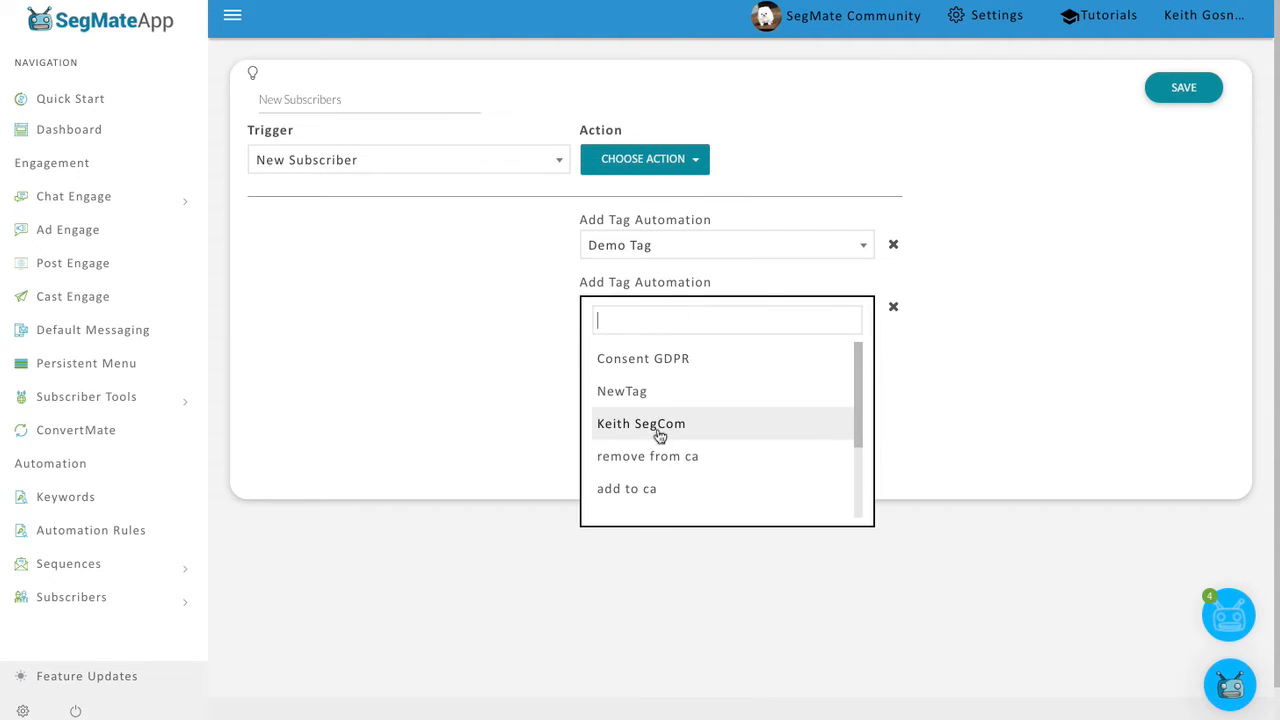
click(668, 430)
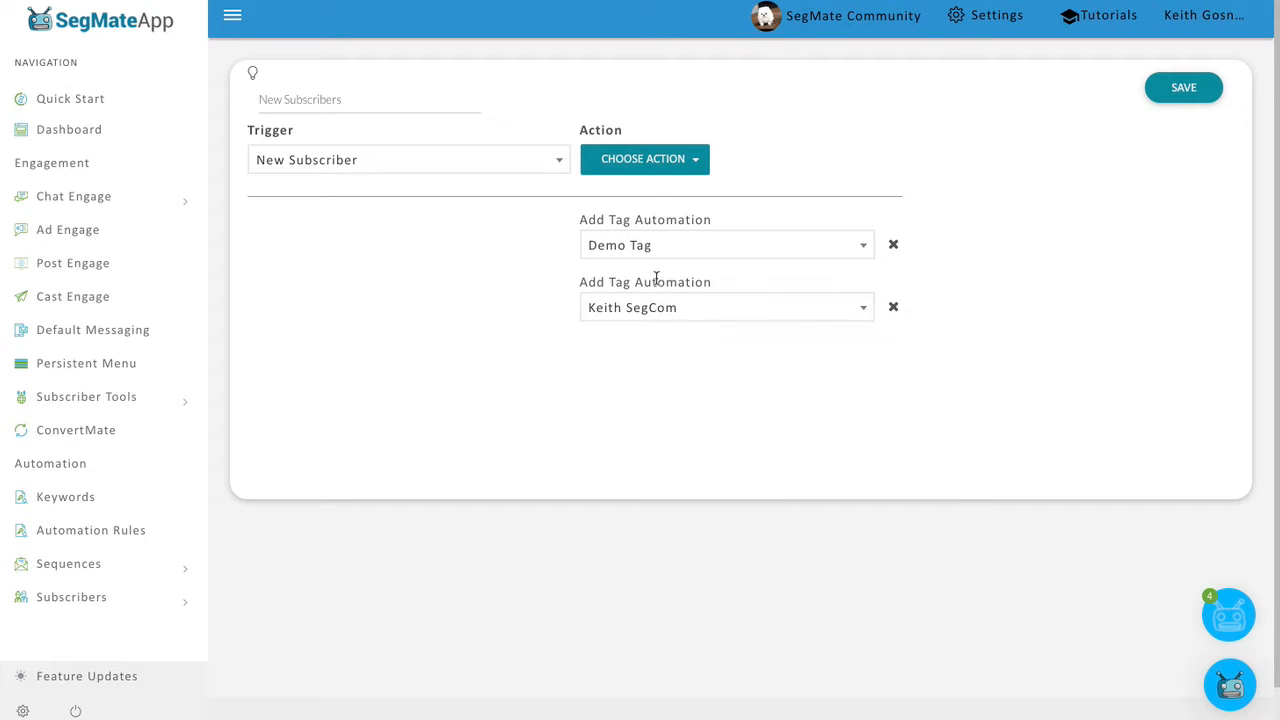
Add a Subscribe To Sequence action to the rule, using the new test sequence
click(657, 165)
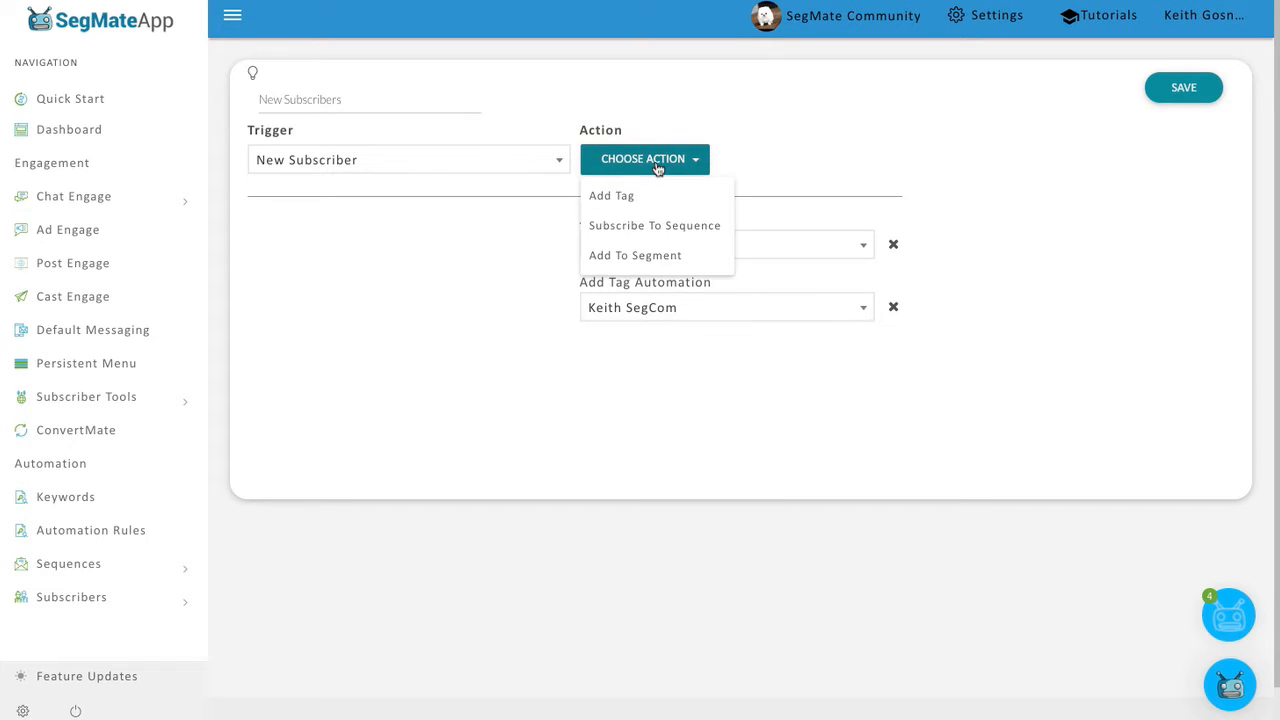
click(648, 230)
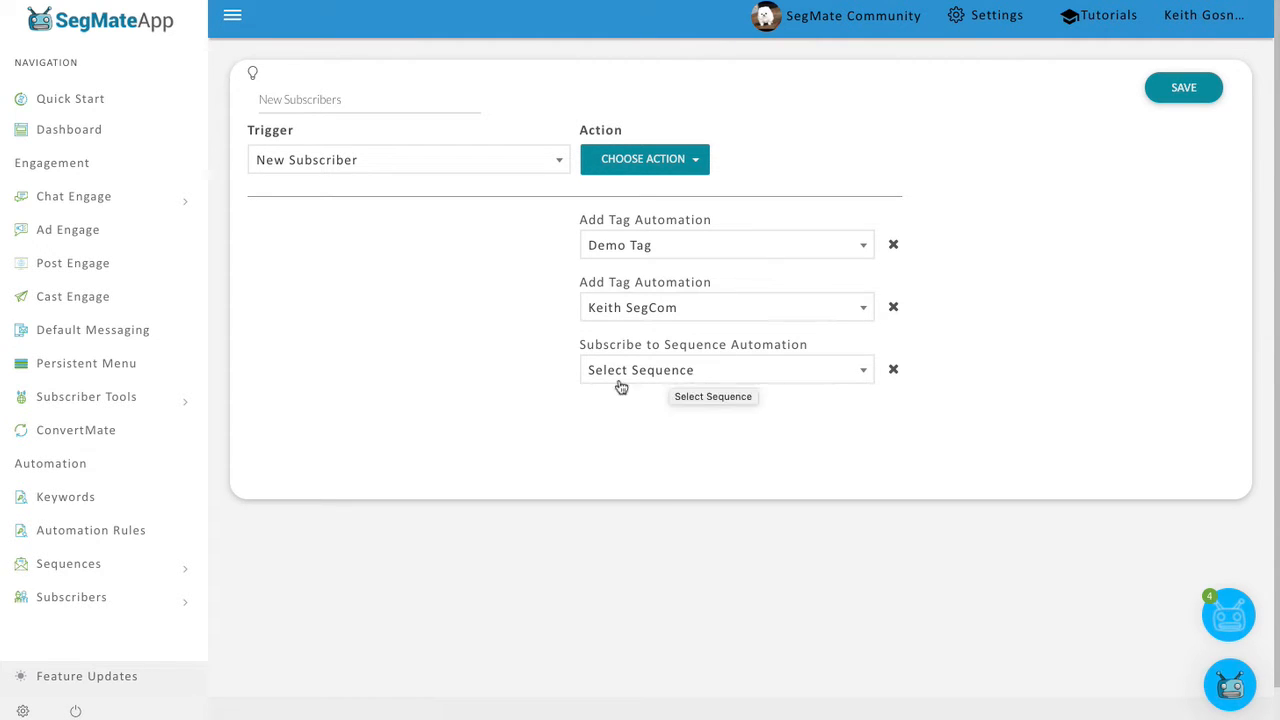
click(120, 568)
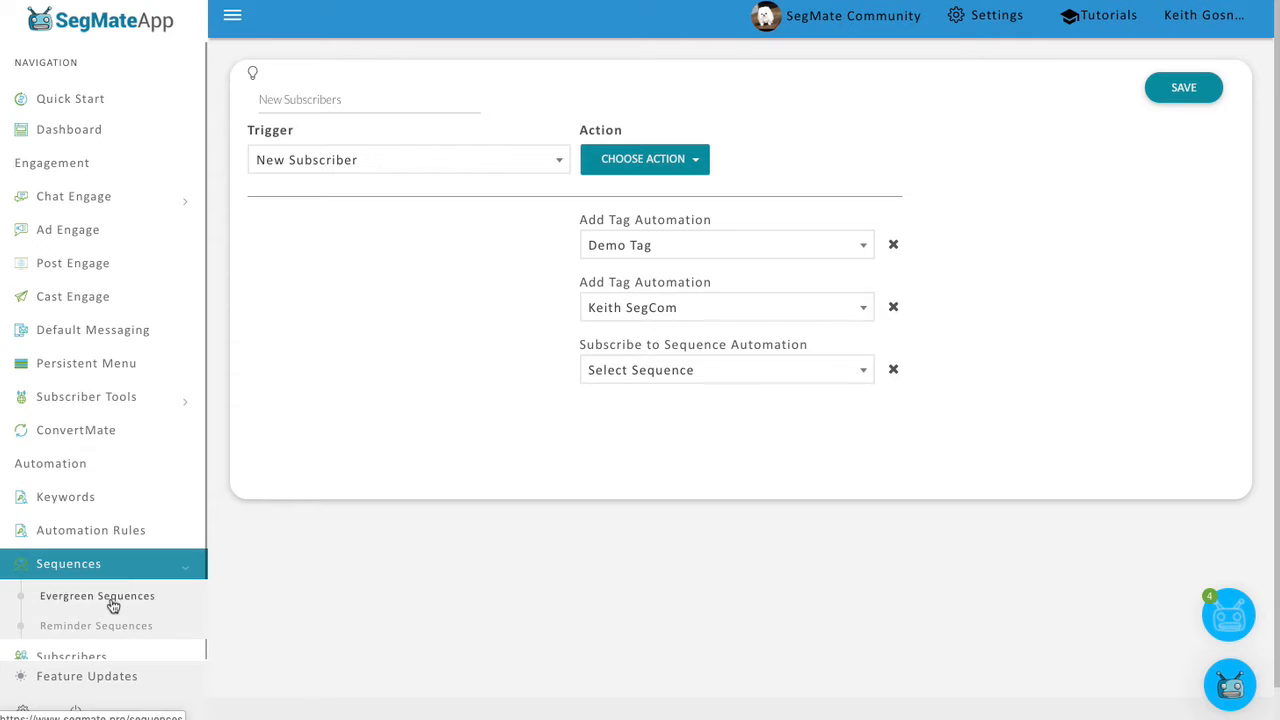
click(683, 376)
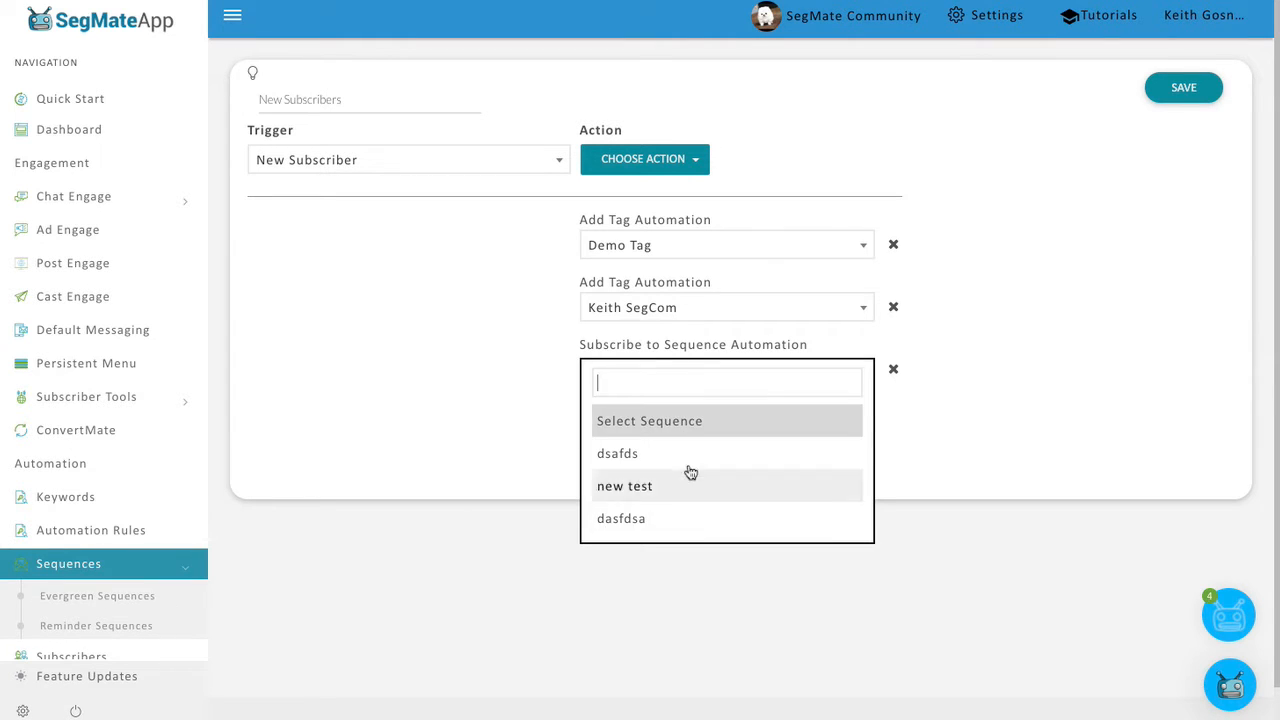
click(629, 488)
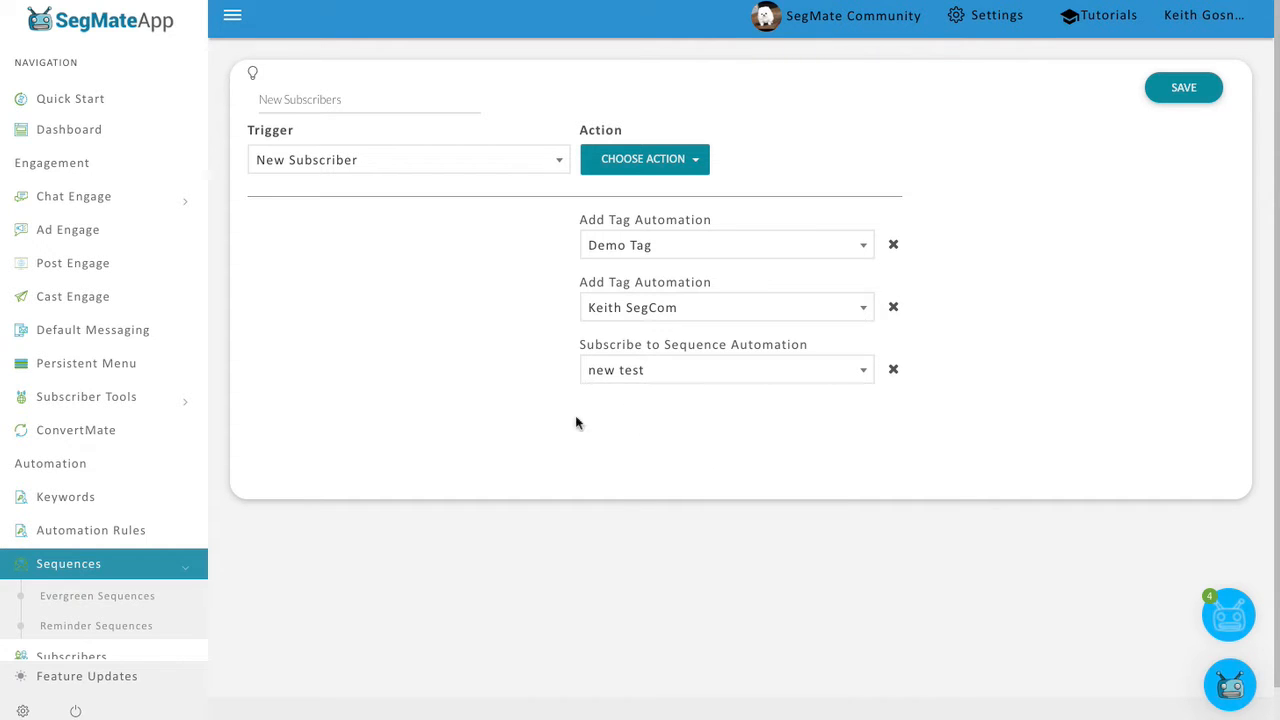
Add an Add To Segment action with Test Automation segment and save the rule
click(637, 168)
click(625, 258)
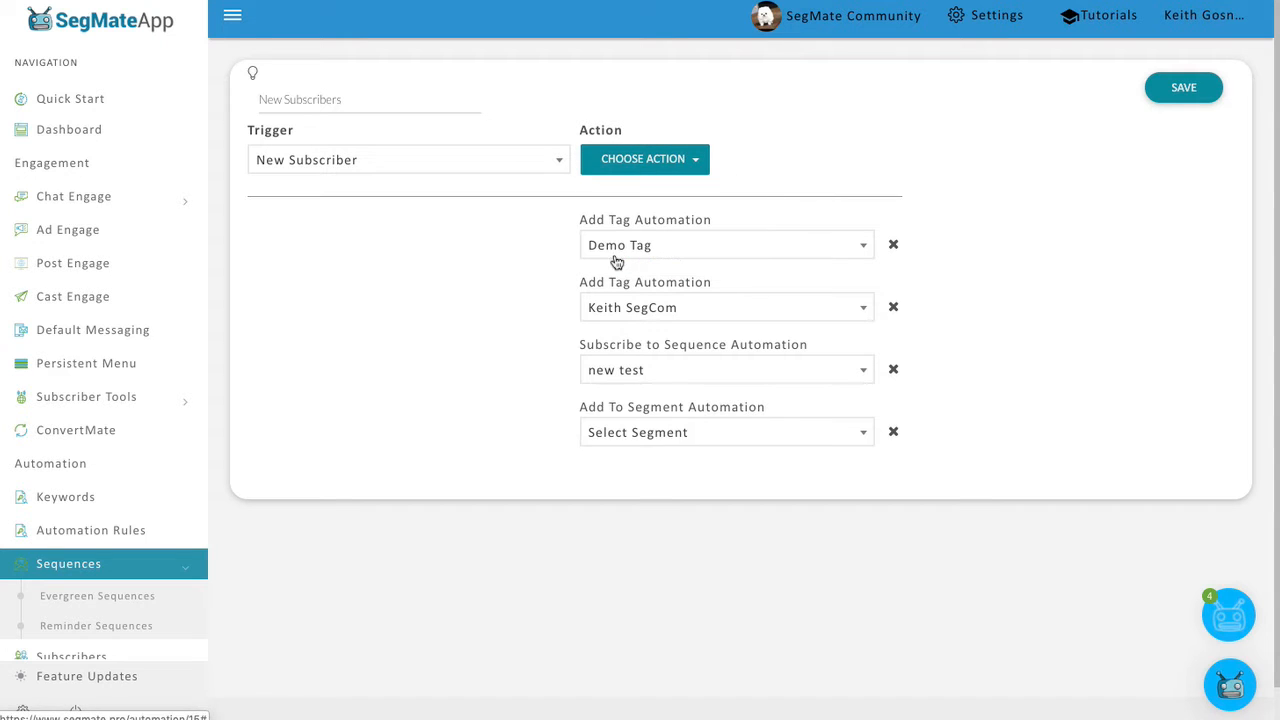
click(655, 441)
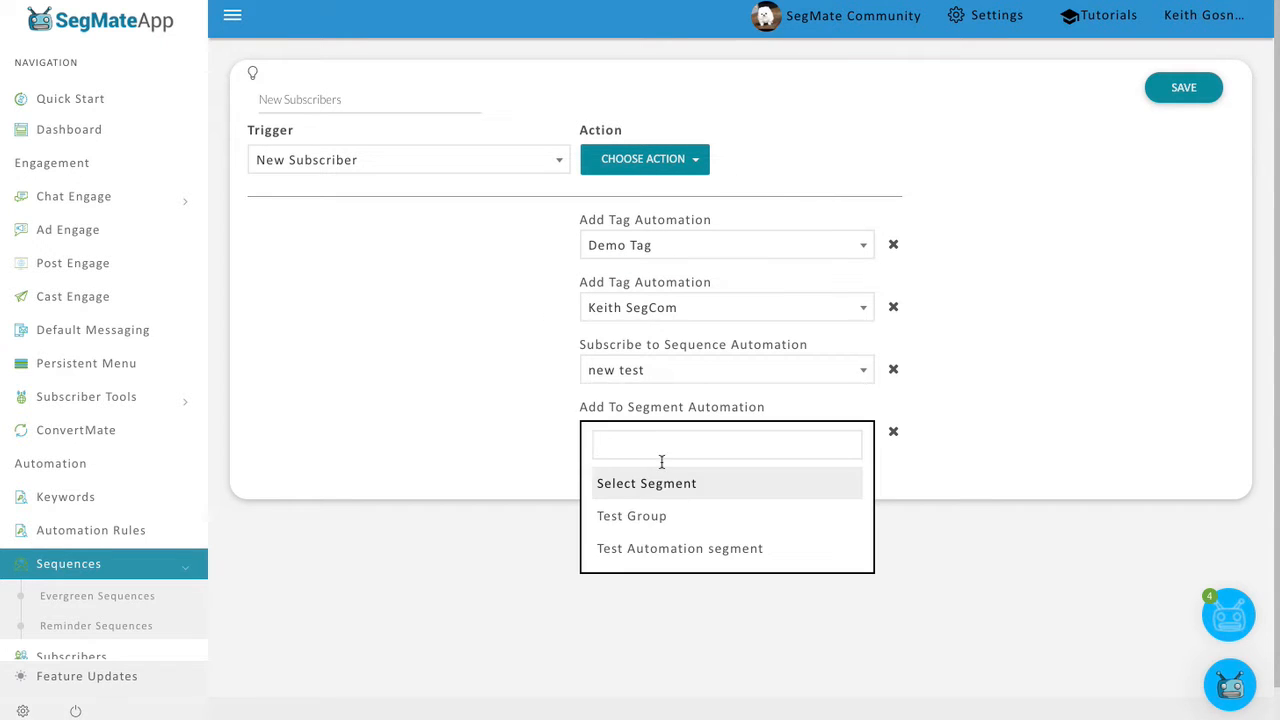
click(710, 556)
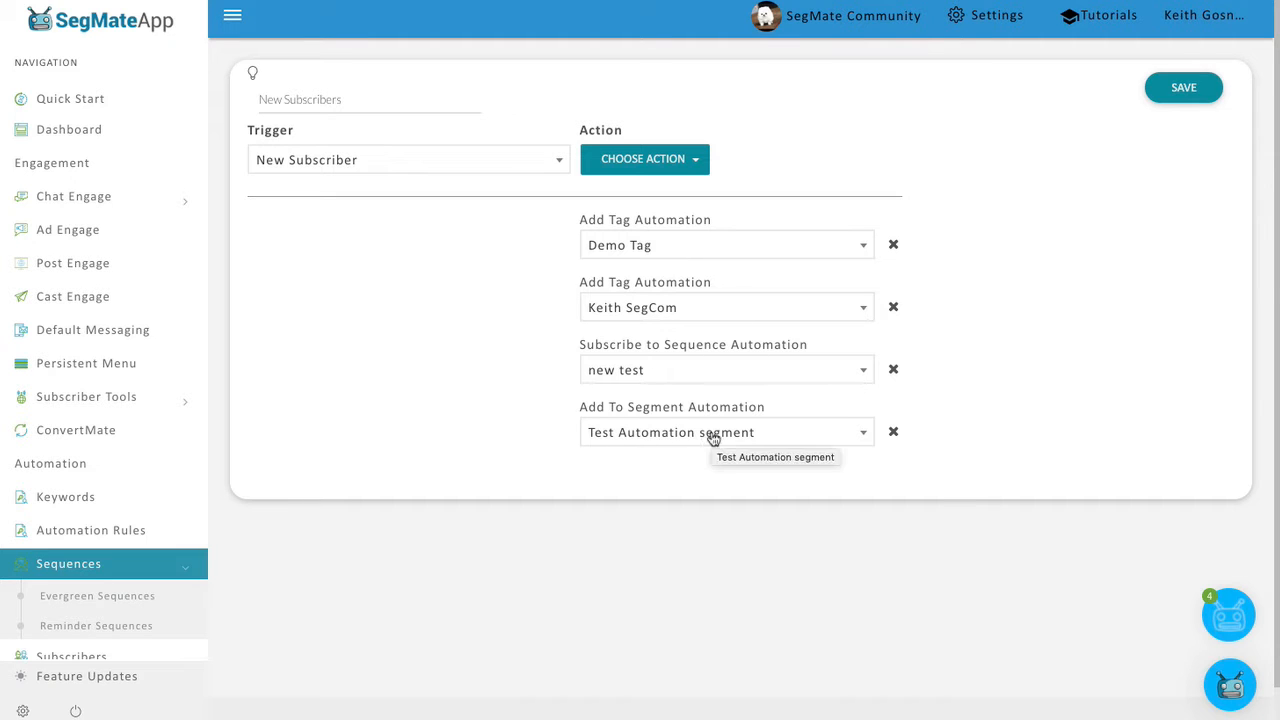
click(1182, 89)
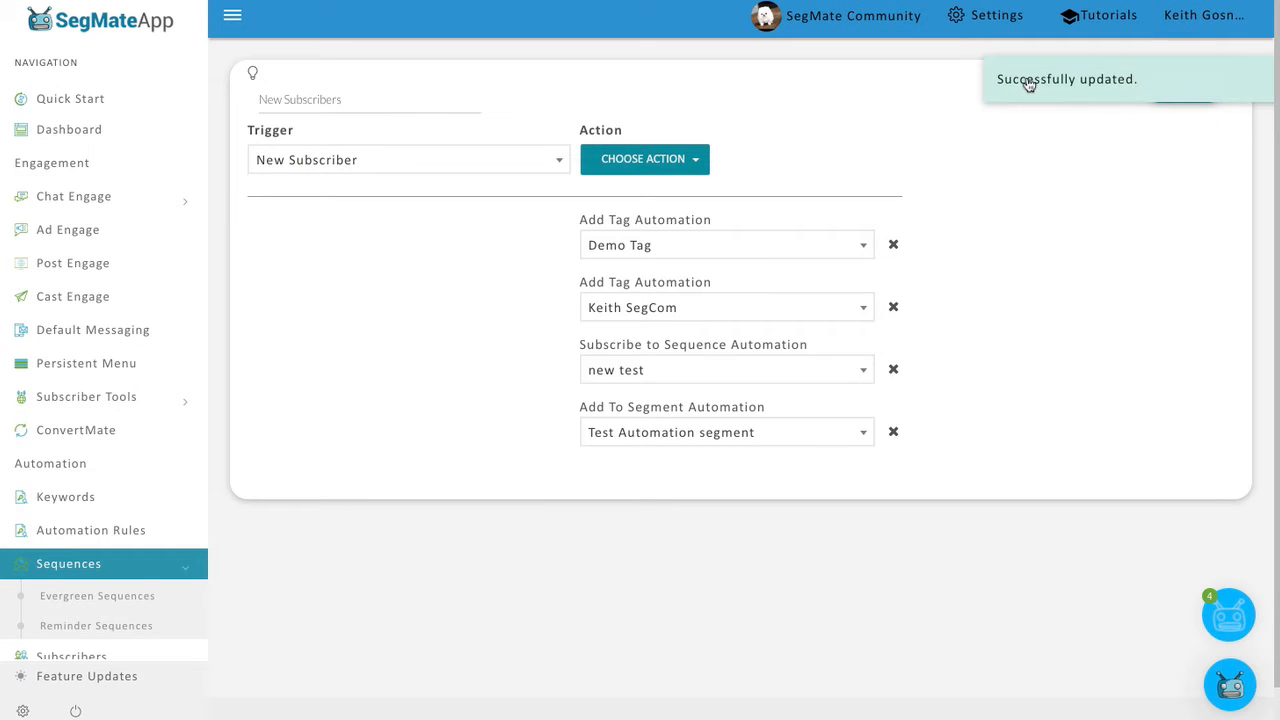
Go back to the Automation Rules list and switch the New Subscribers rule off and on again
click(152, 539)
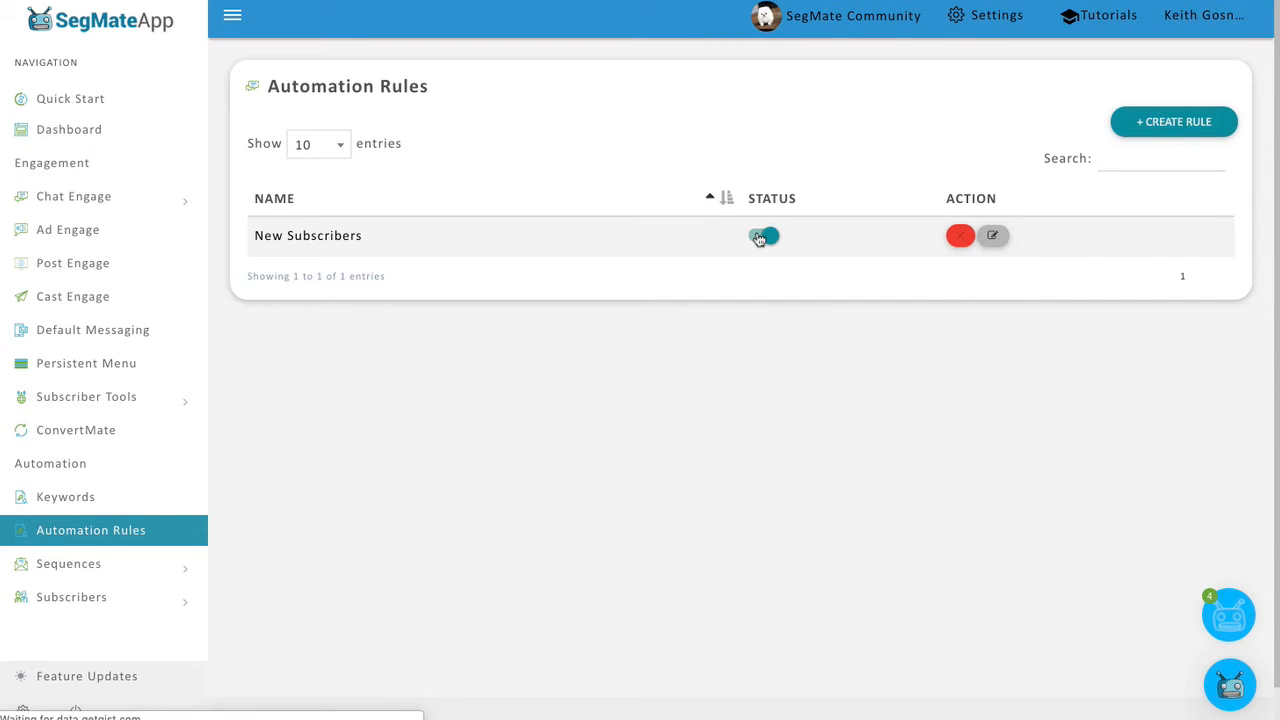
click(761, 237)
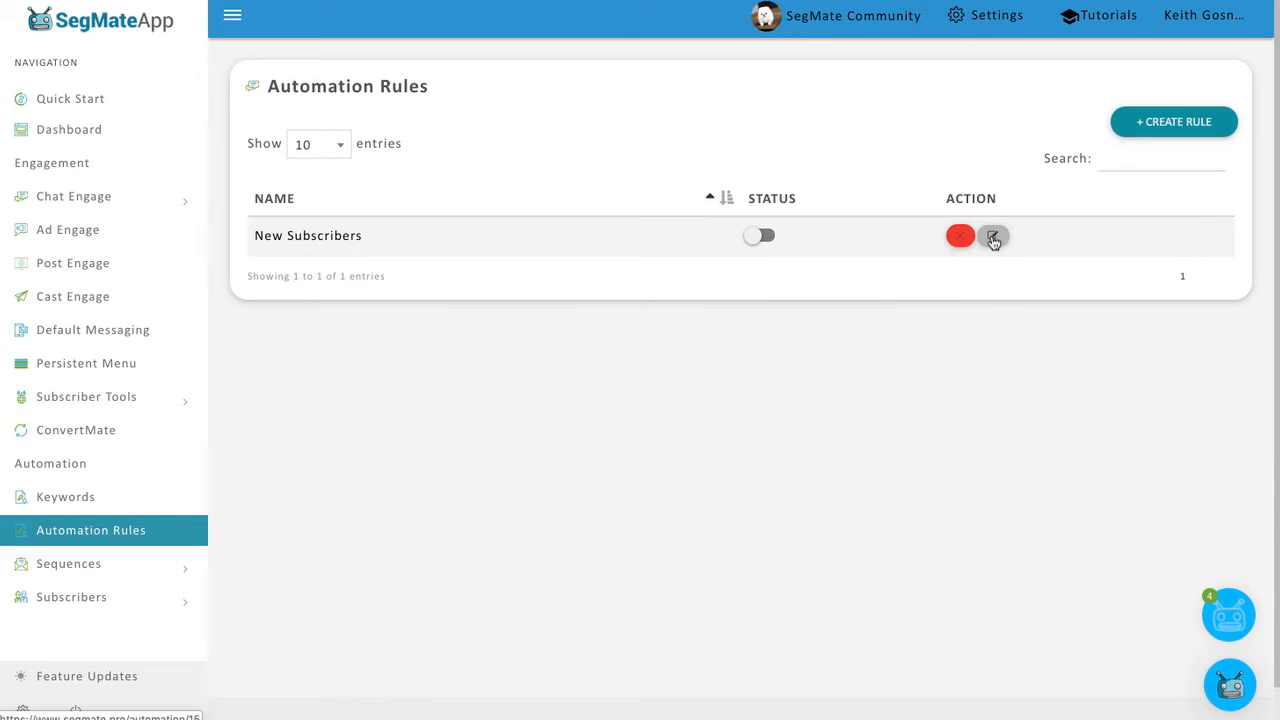
click(767, 238)
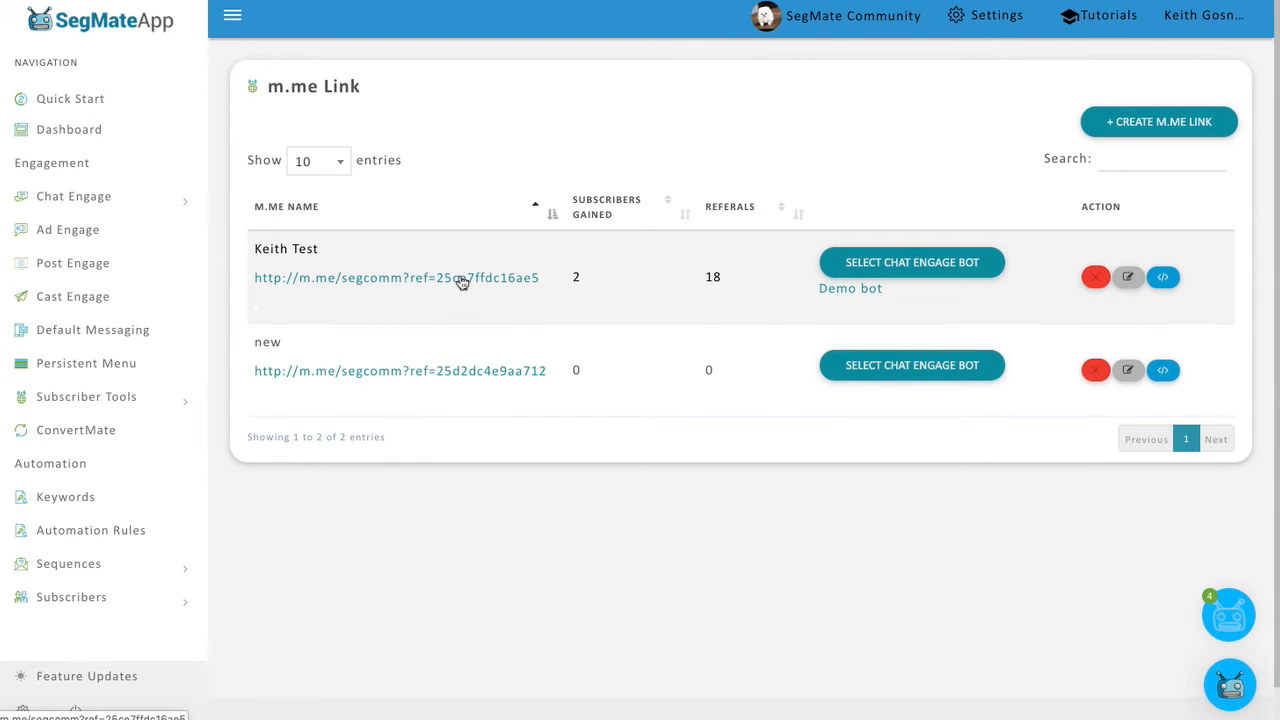
Open the first m.me link's Messenger conversation to test the rule, and refresh the Subscribers page
click(461, 281)
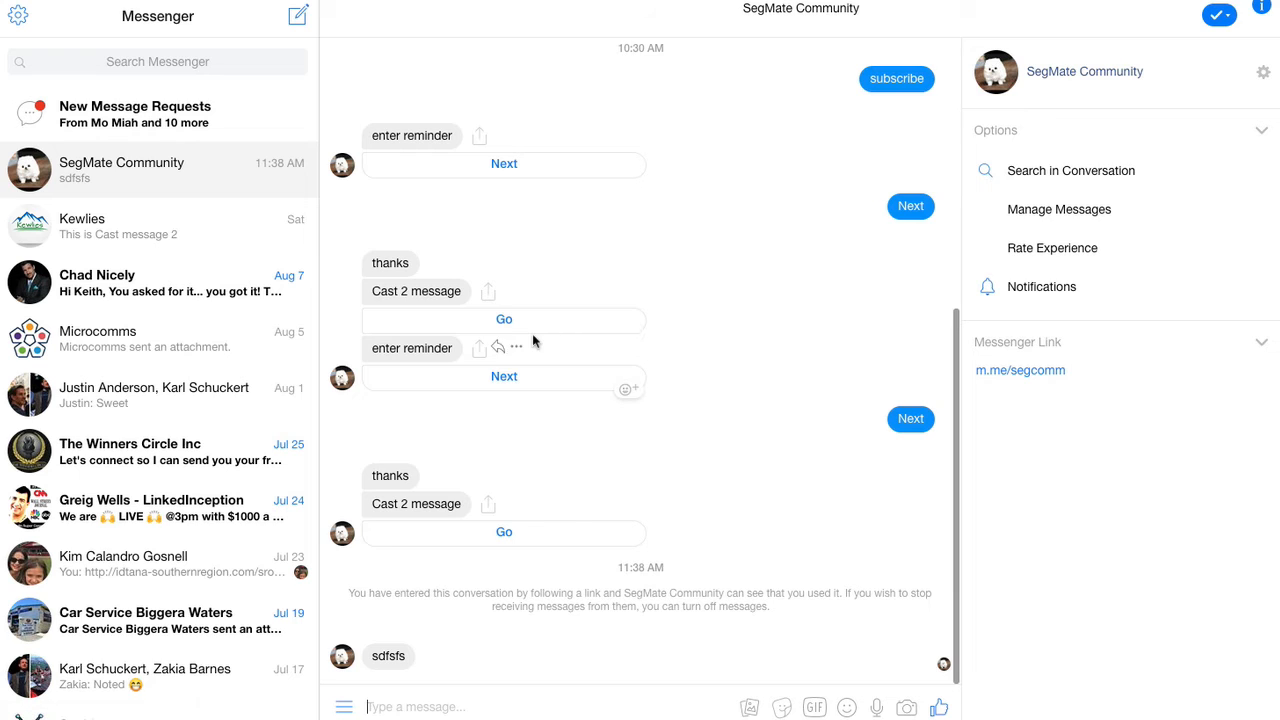
scroll(535, 341, up, 1)
scroll(533, 341, down, 1)
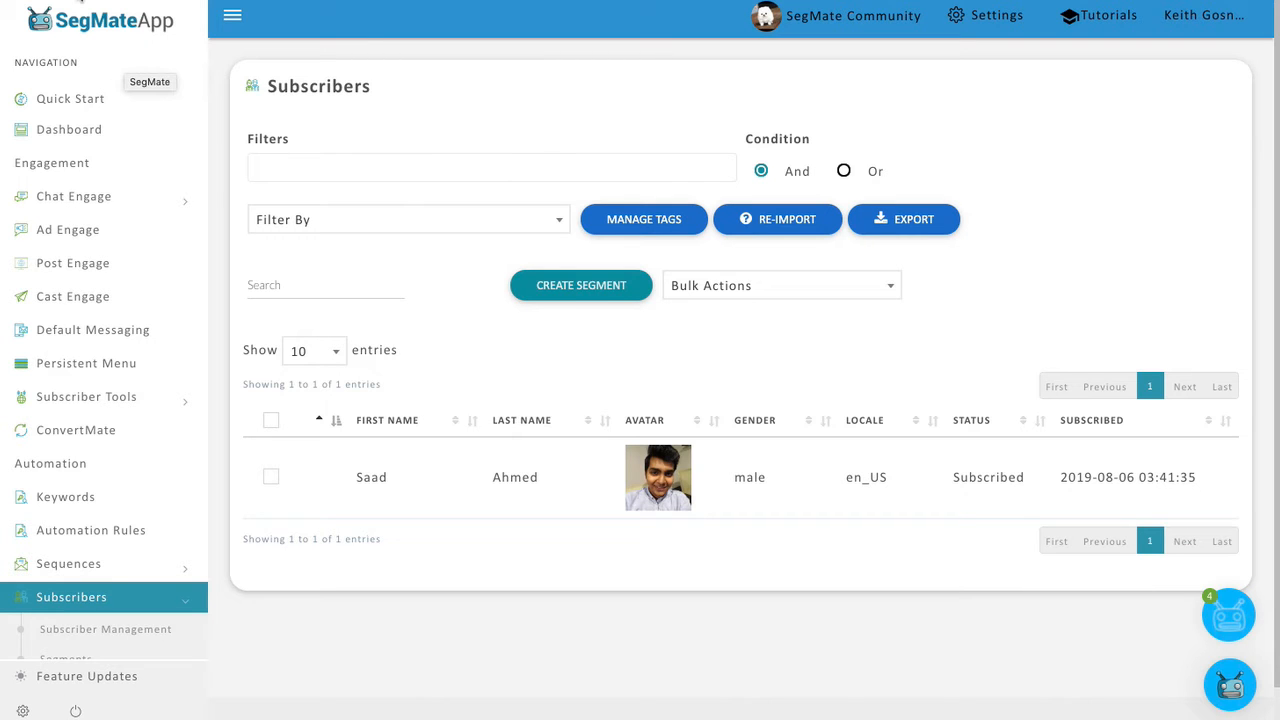
click(119, 26)
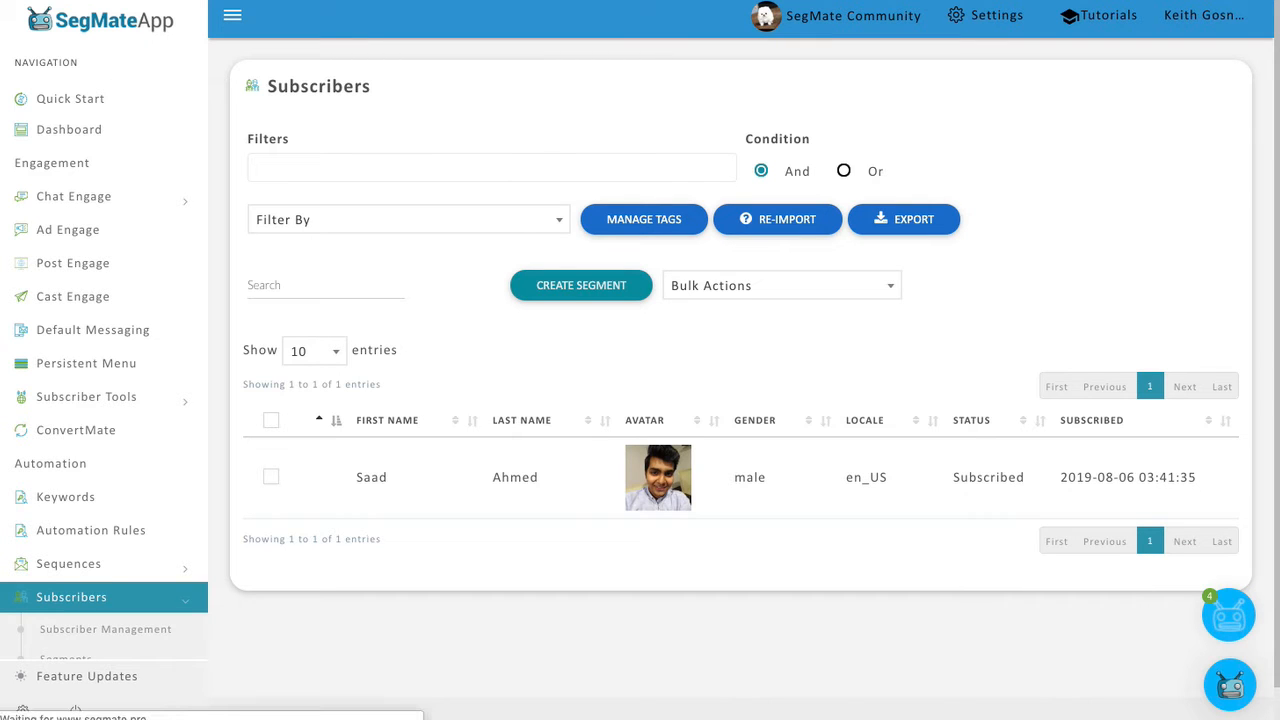
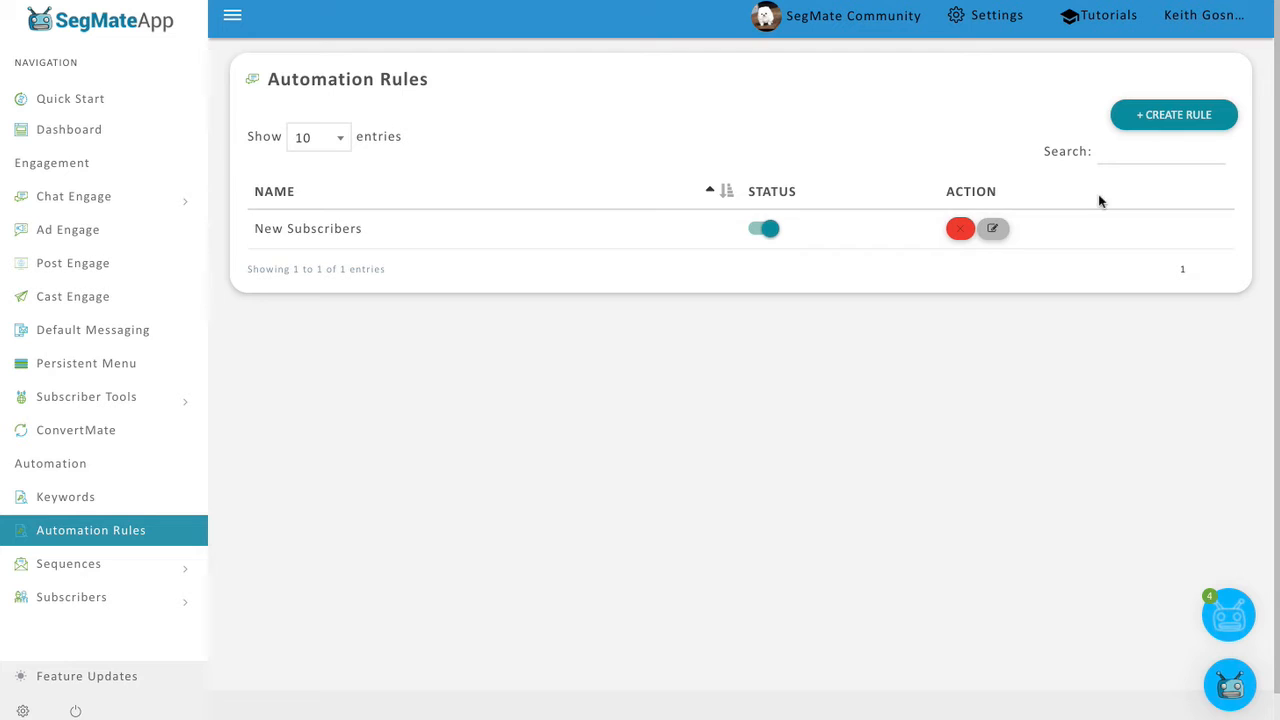
Switch the New Subscribers rule off and create a new automation rule named STM Interaction
click(766, 230)
click(1171, 118)
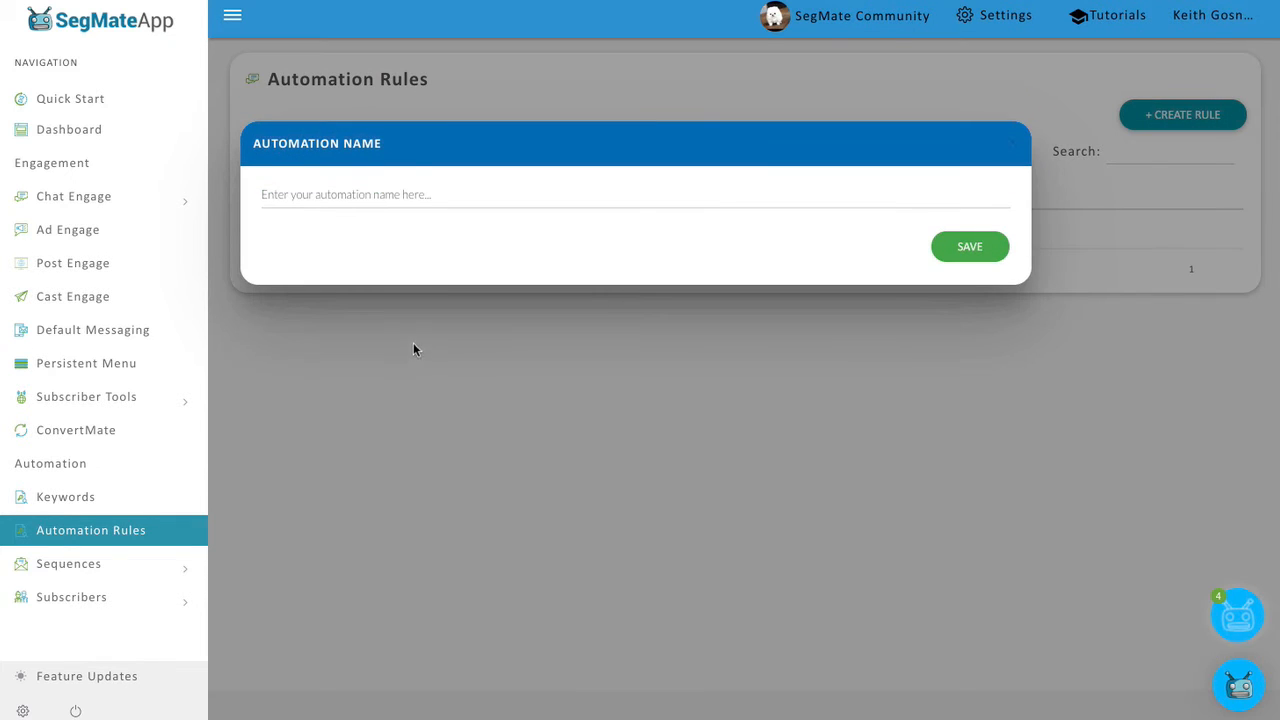
click(408, 195)
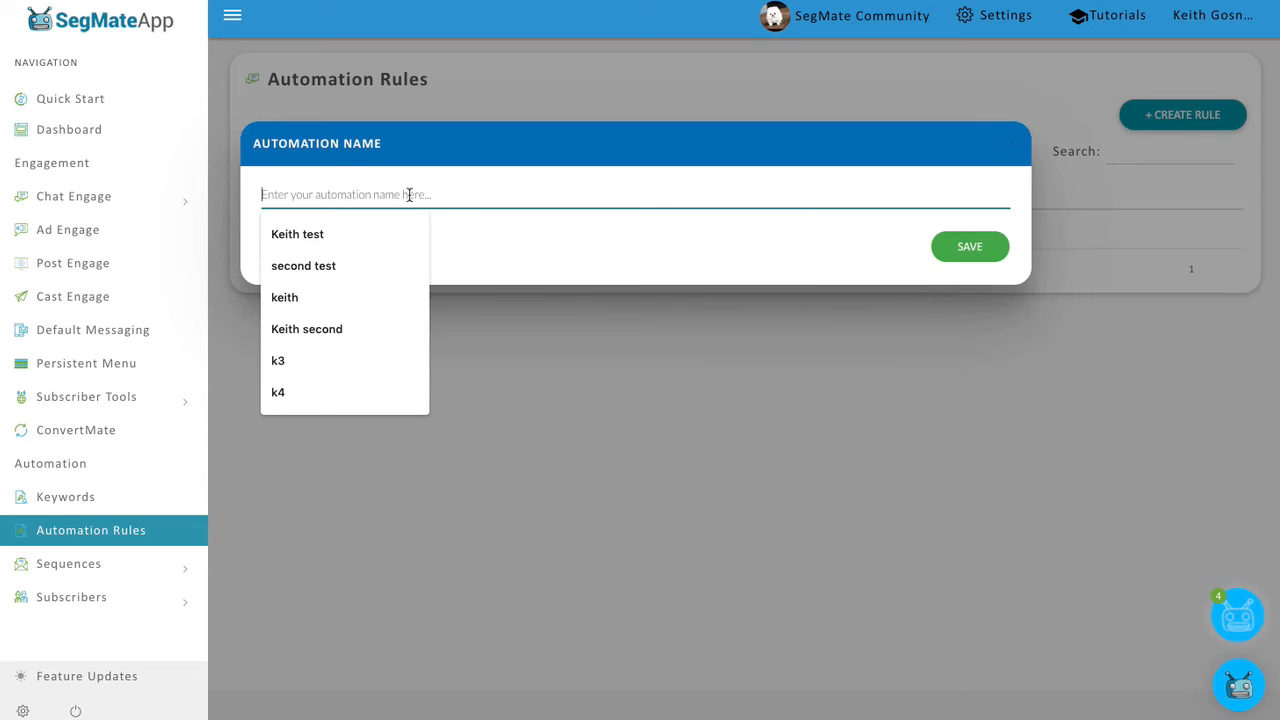
text(I)
key(BackSpace)
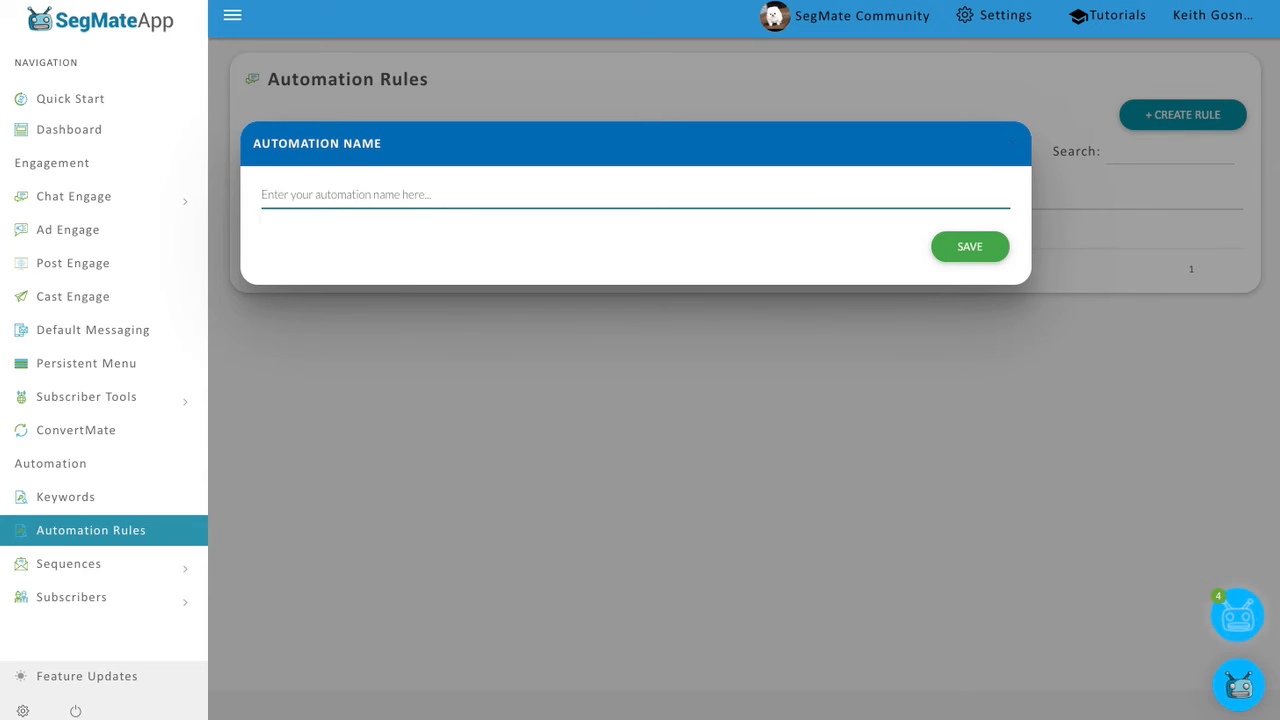
text(STM Interactio)
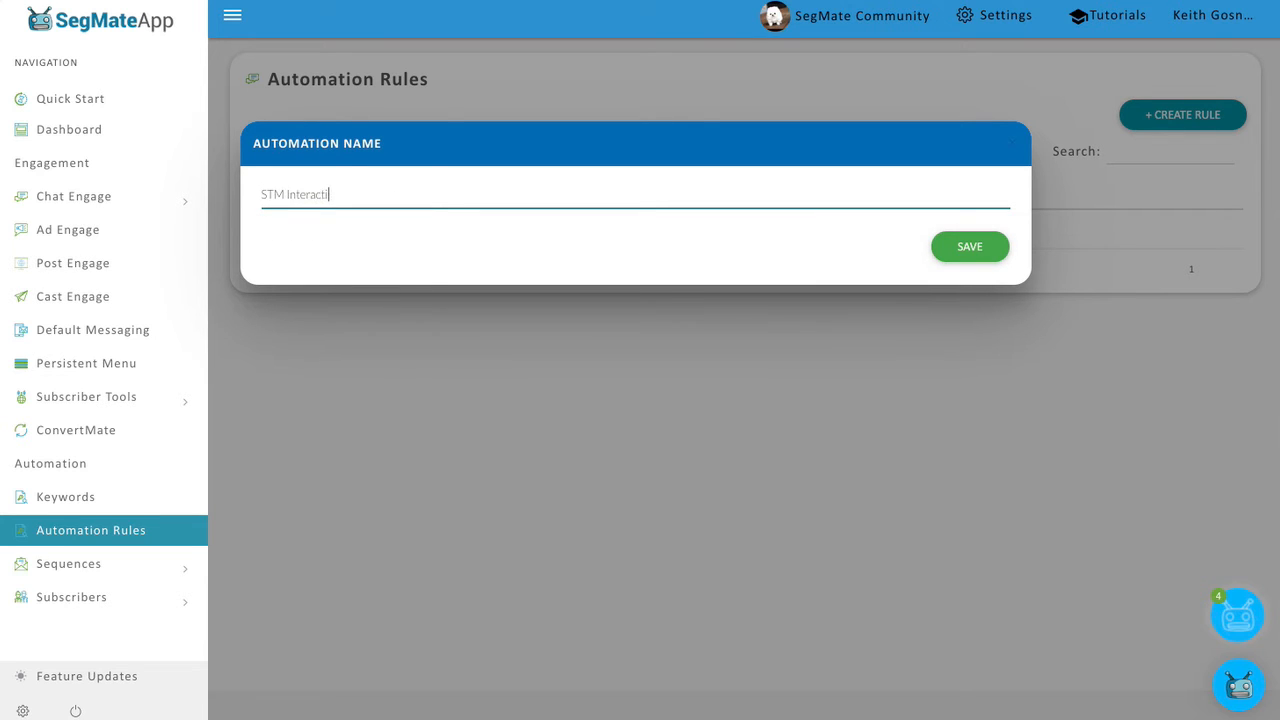
text(n)
click(966, 248)
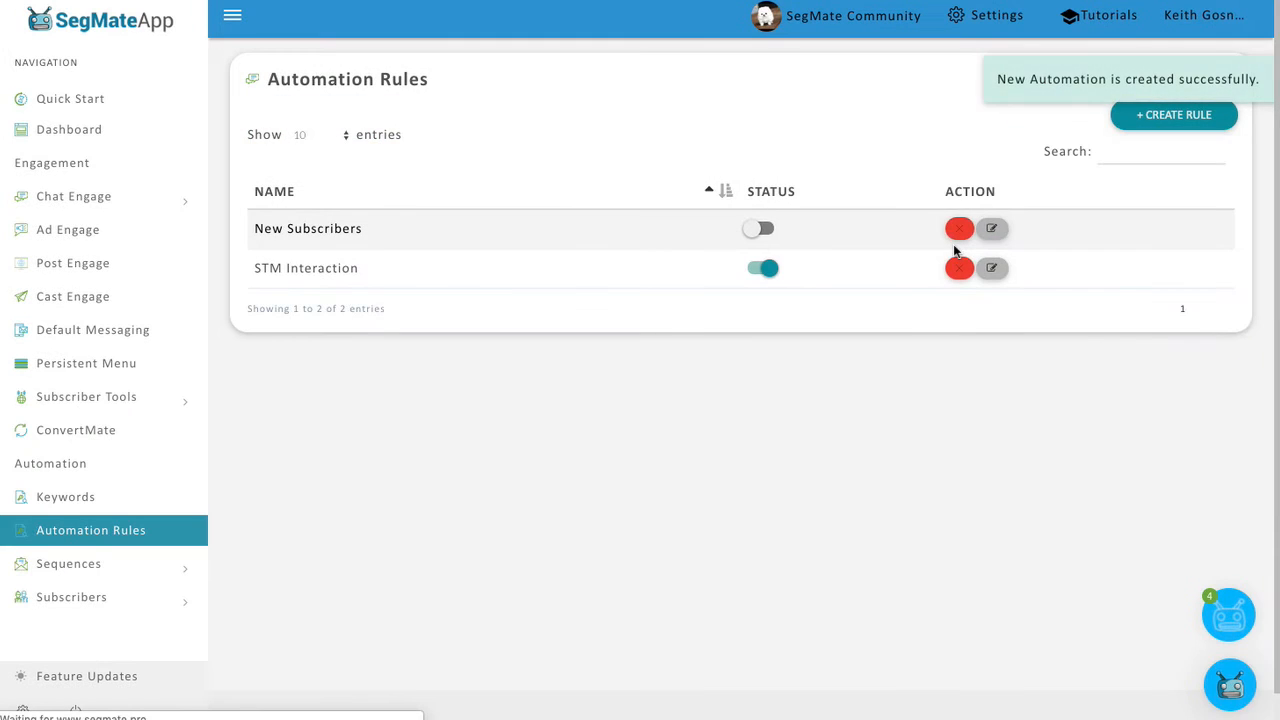
Open the STM Interaction rule and set its trigger to Interaction Point with the Send To Messenger plugin
click(960, 266)
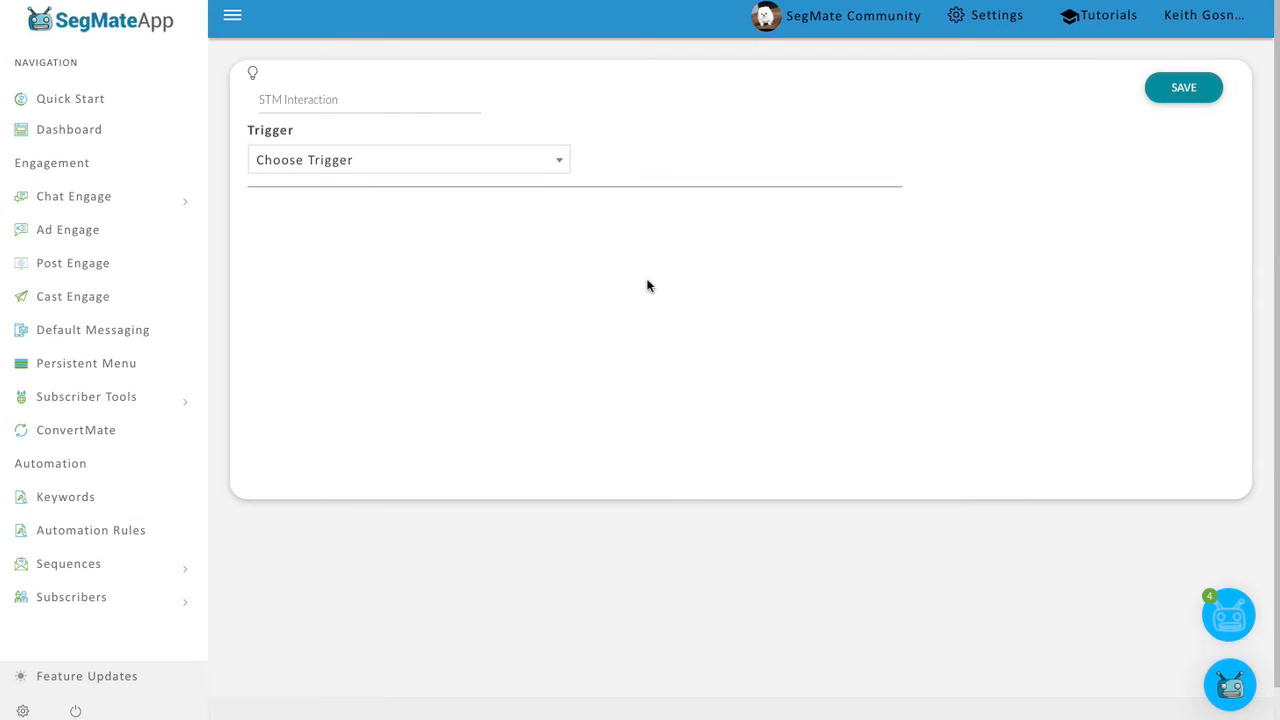
click(526, 170)
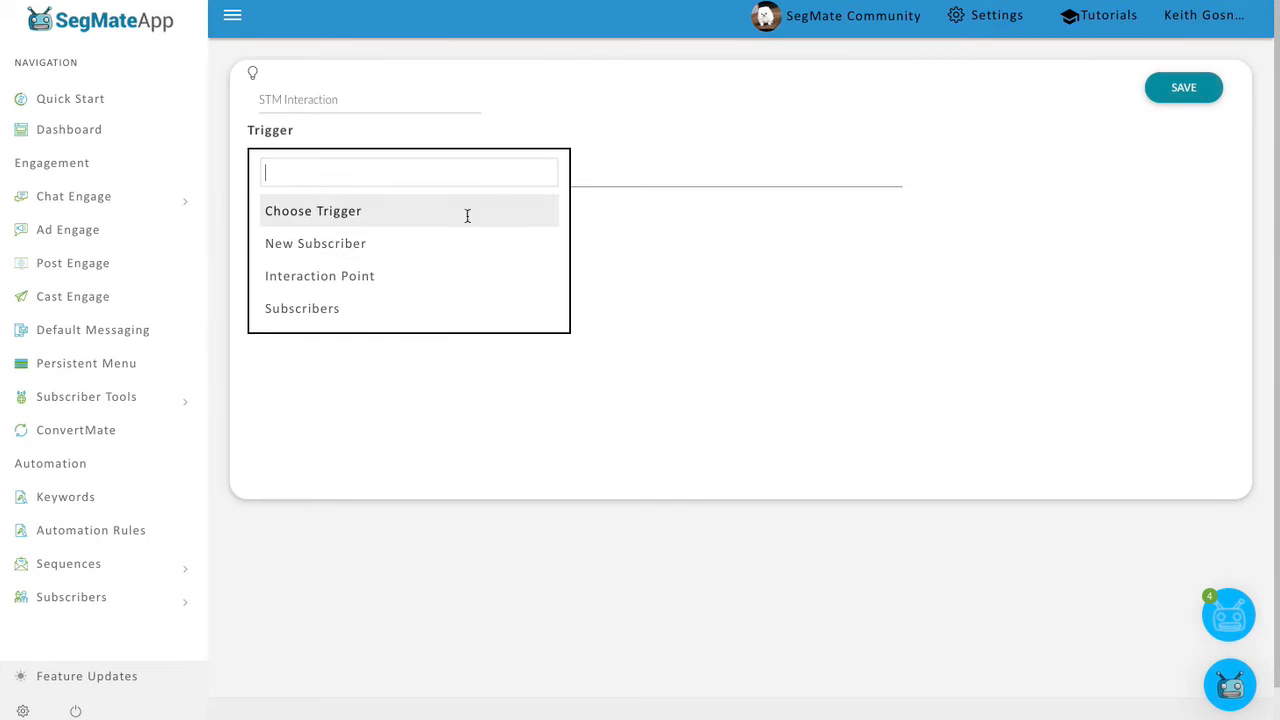
click(345, 277)
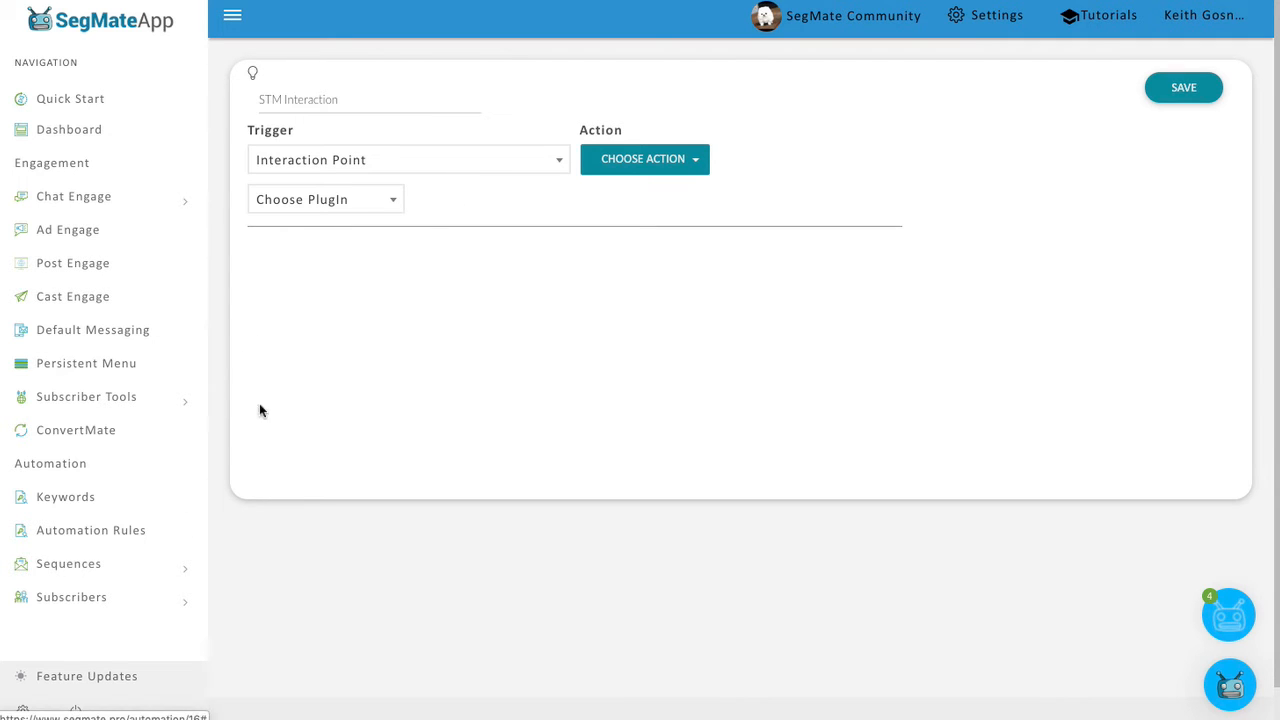
click(123, 399)
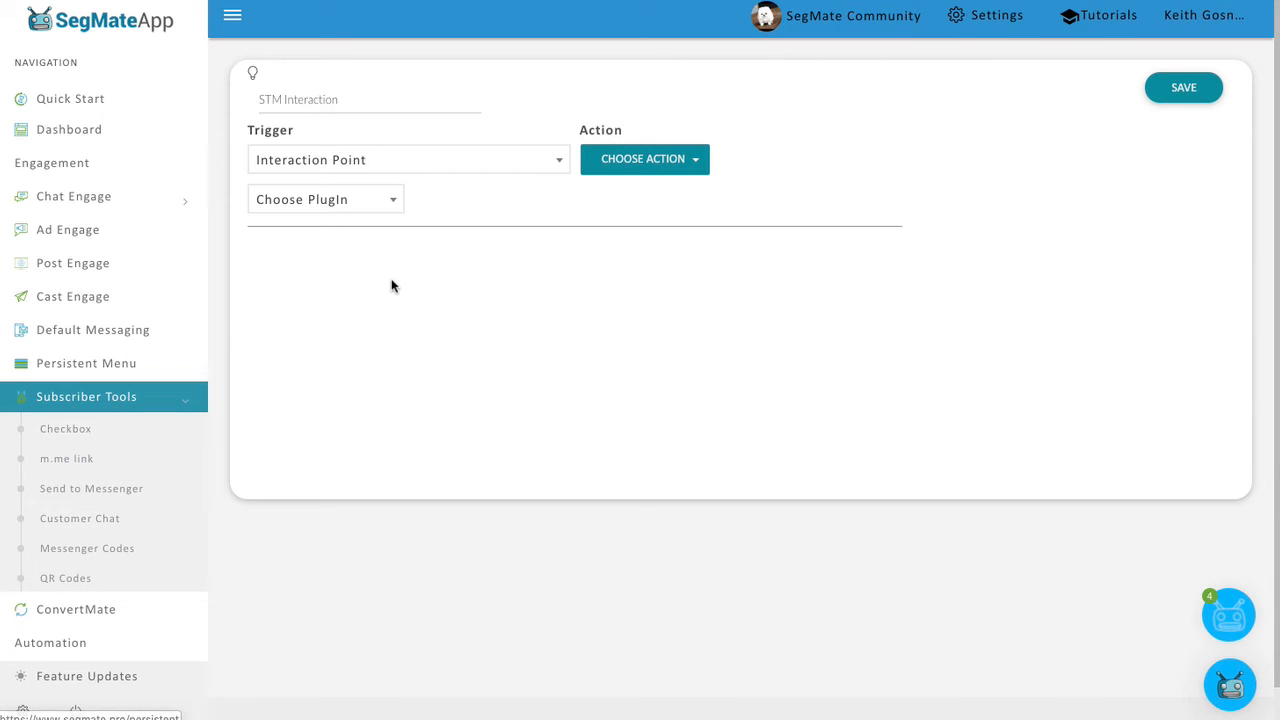
click(397, 206)
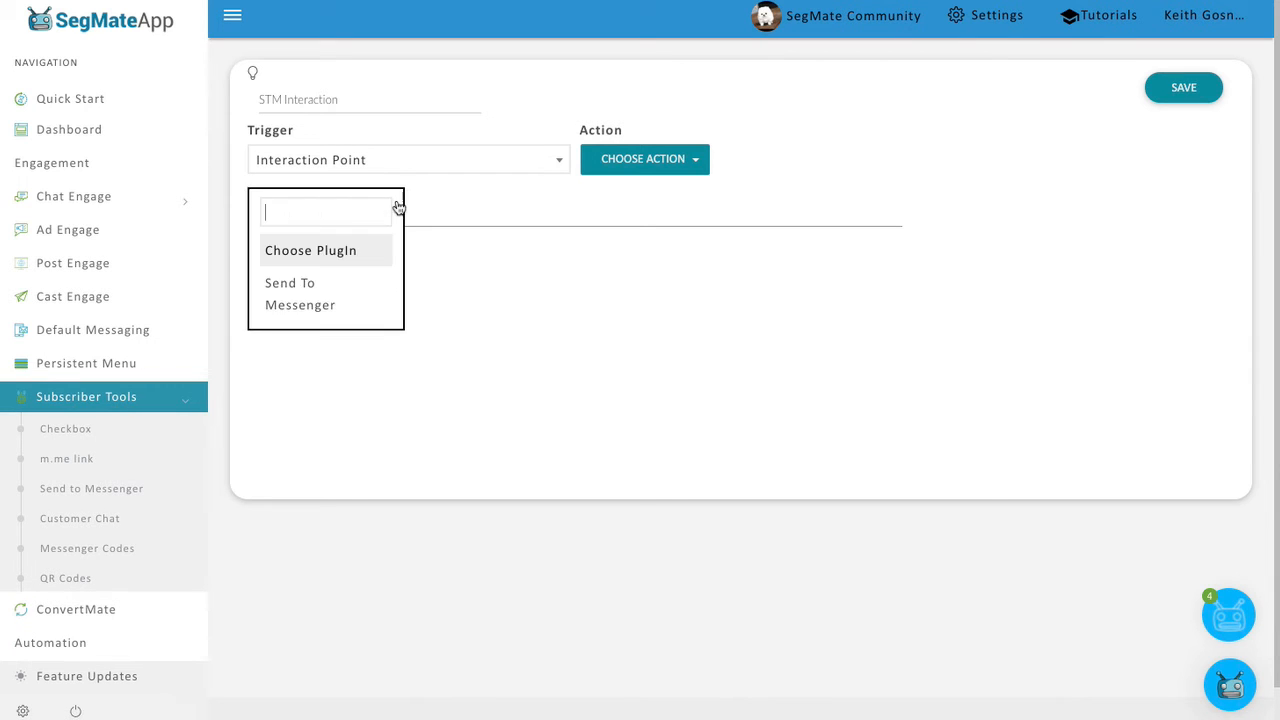
click(340, 297)
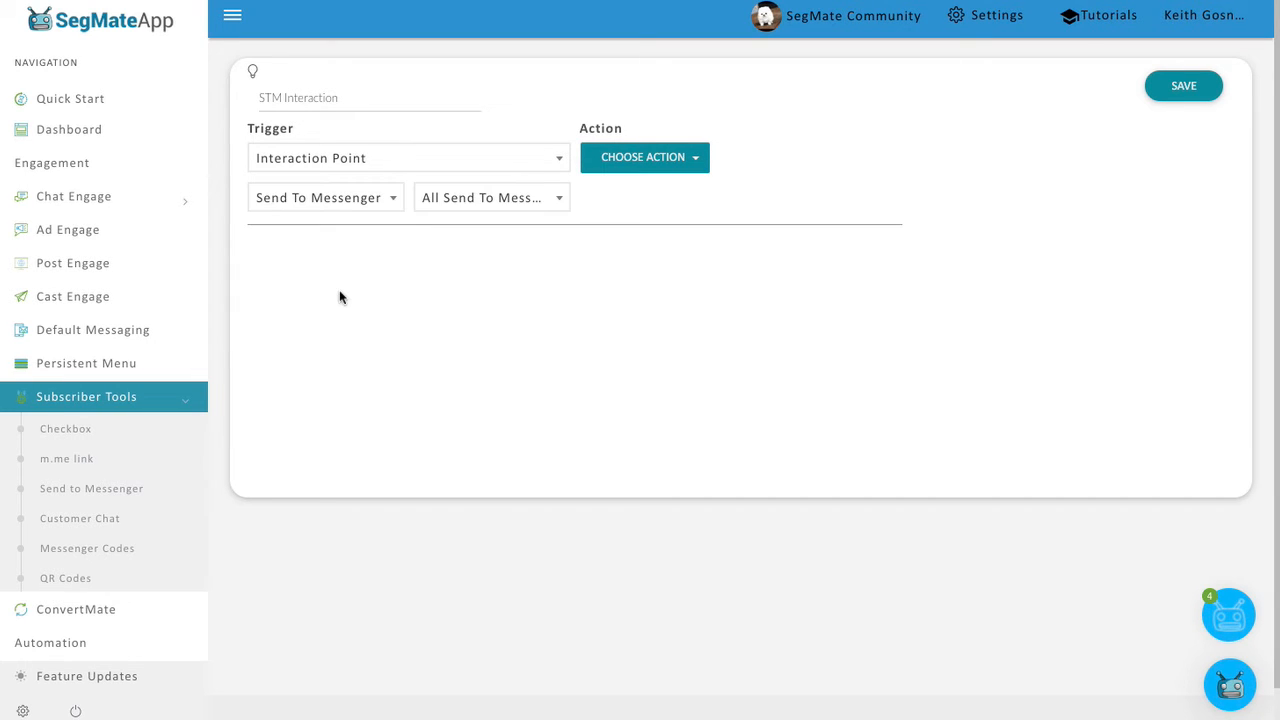
Compare the trigger's Send To Messenger choices with the Send to Messenger page and limit the trigger to CM STM Test
click(538, 205)
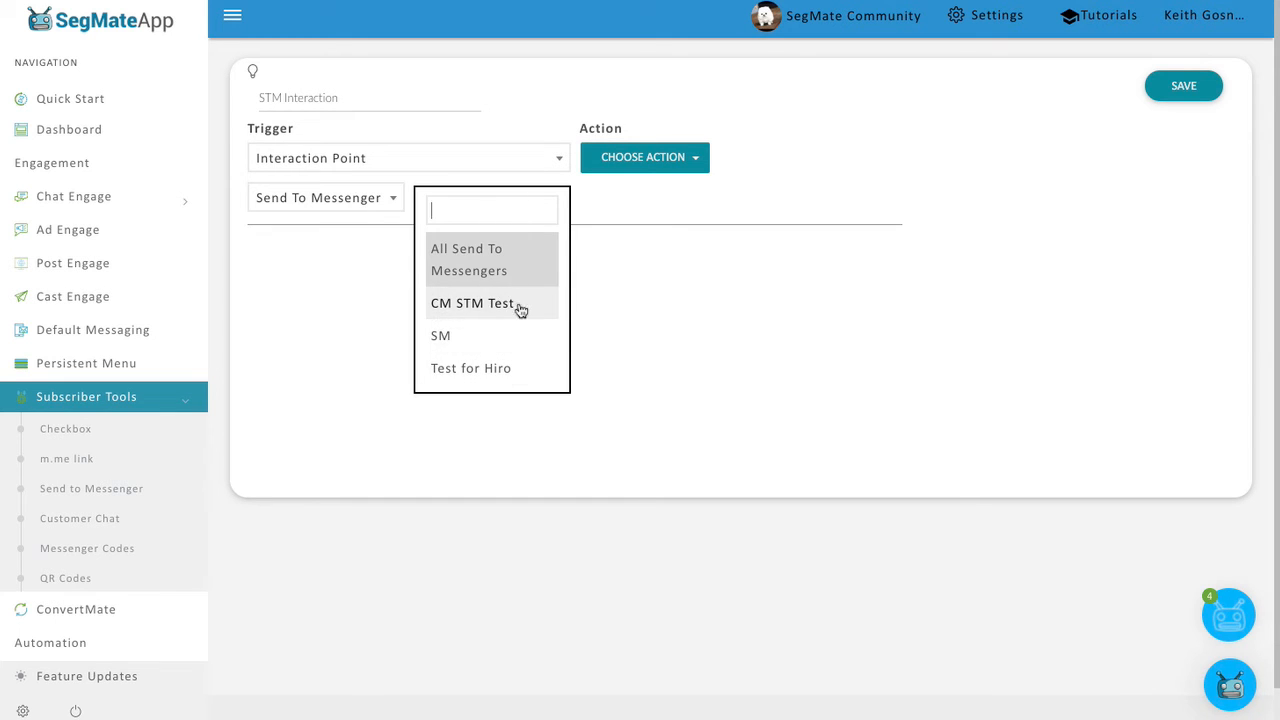
click(680, 254)
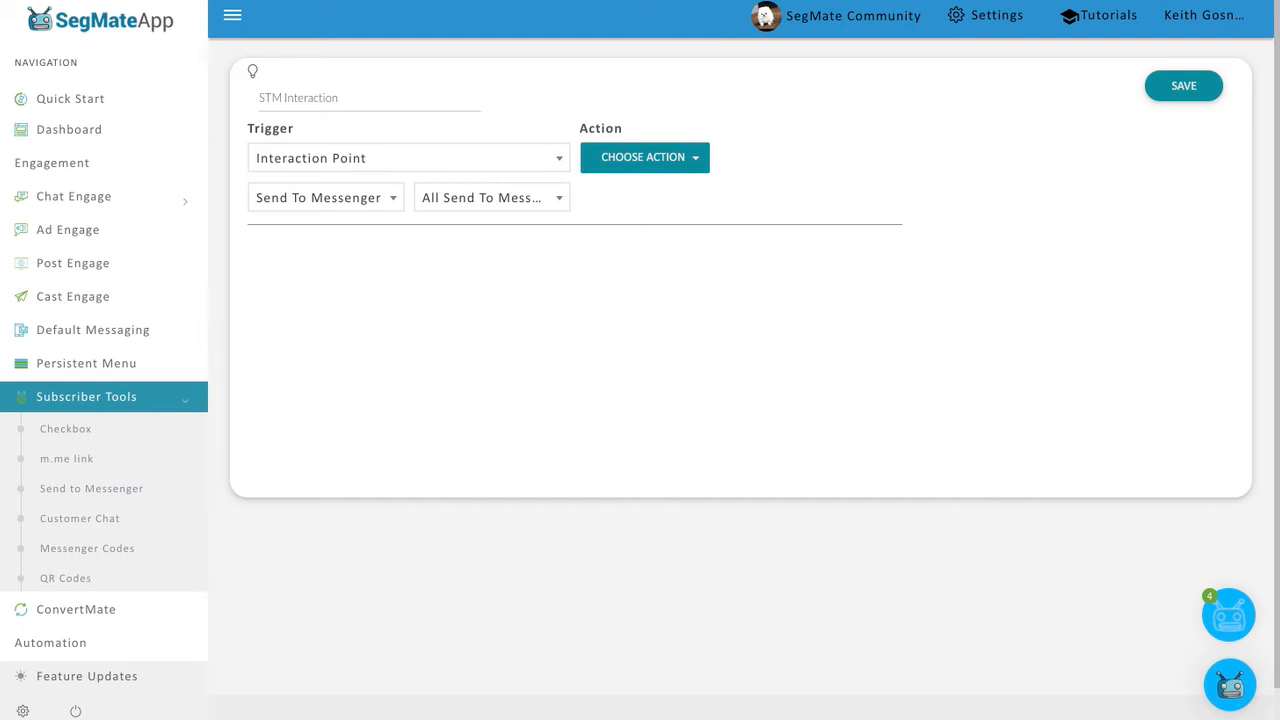
key(ctrl+Tab)
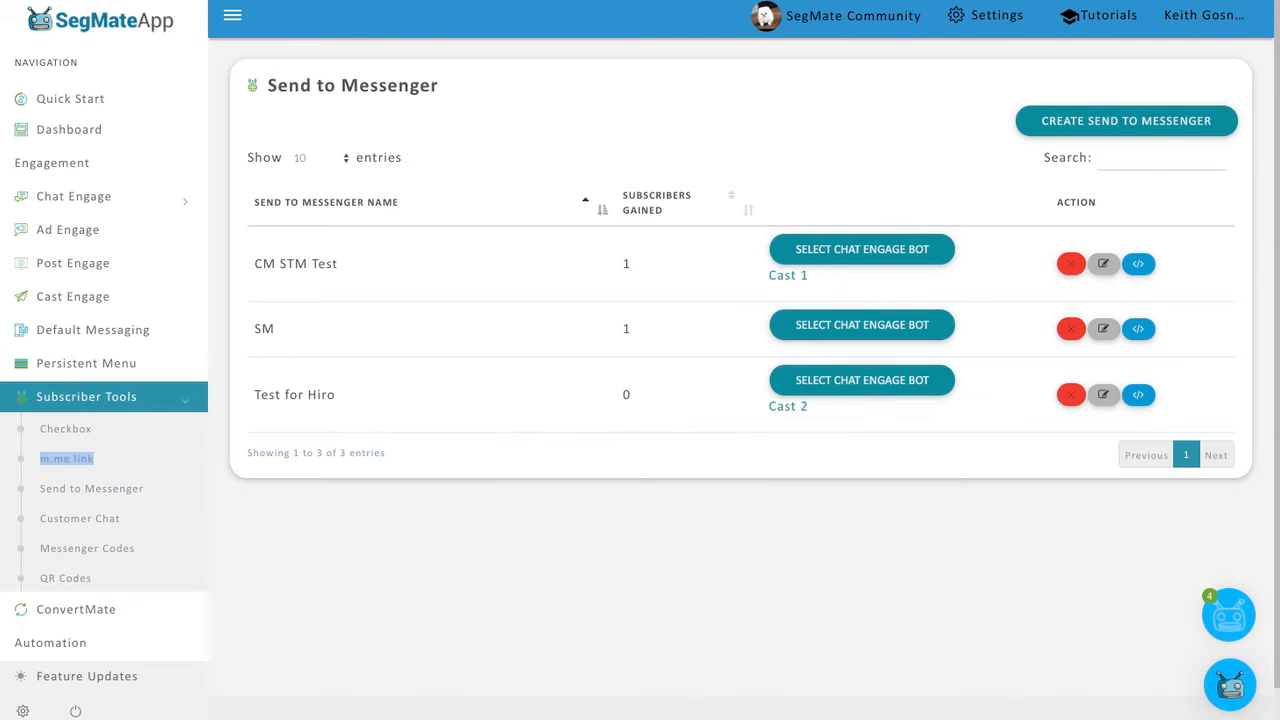
key(ctrl+shift+Tab)
click(482, 202)
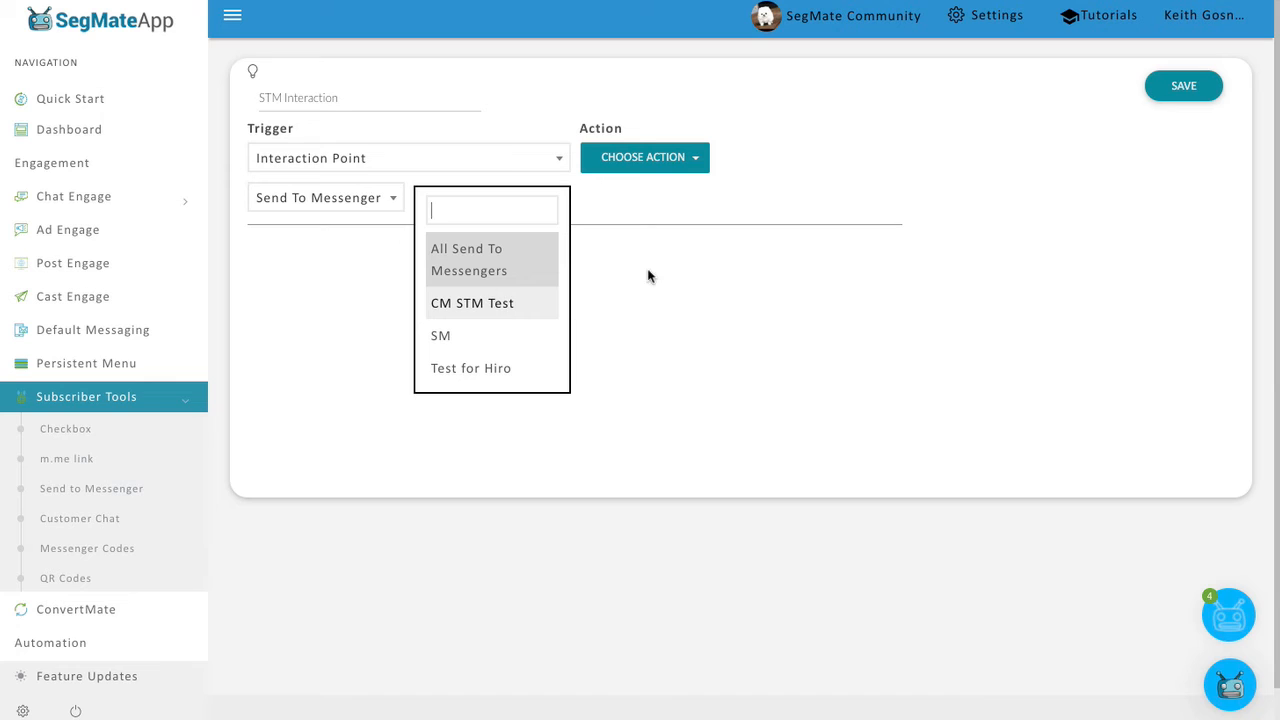
click(498, 263)
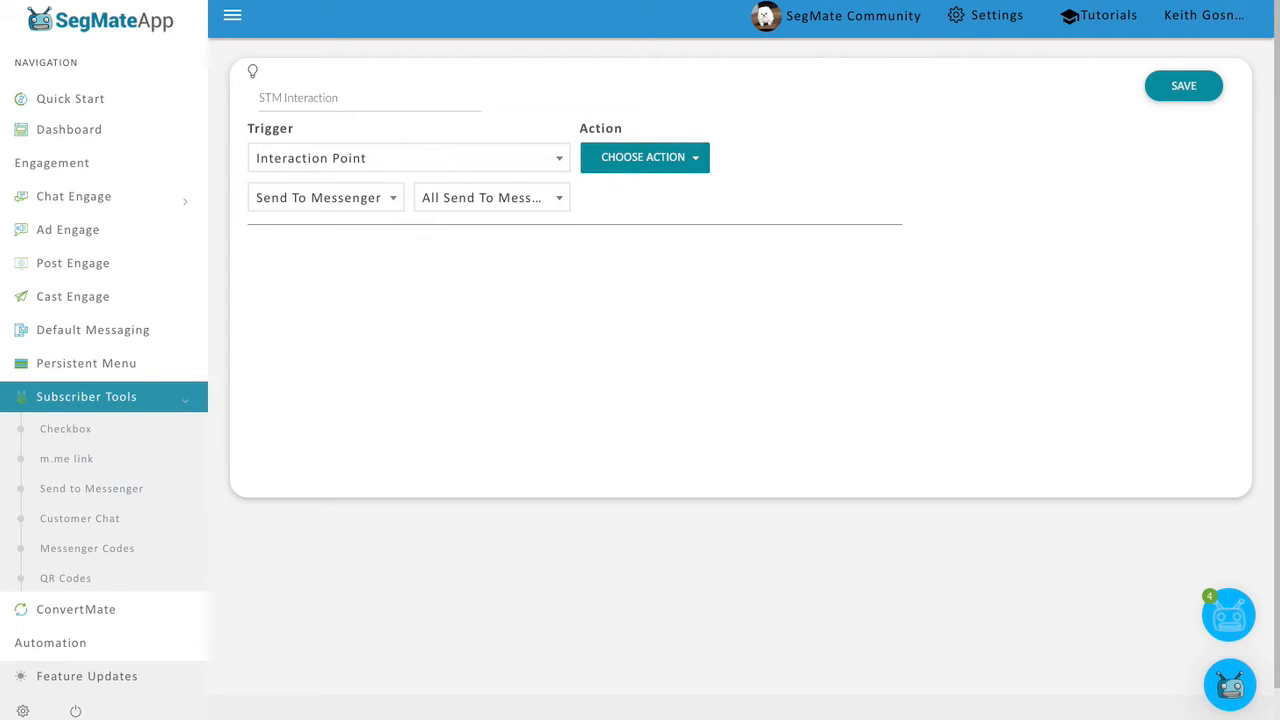
key(ctrl+Tab)
click(552, 212)
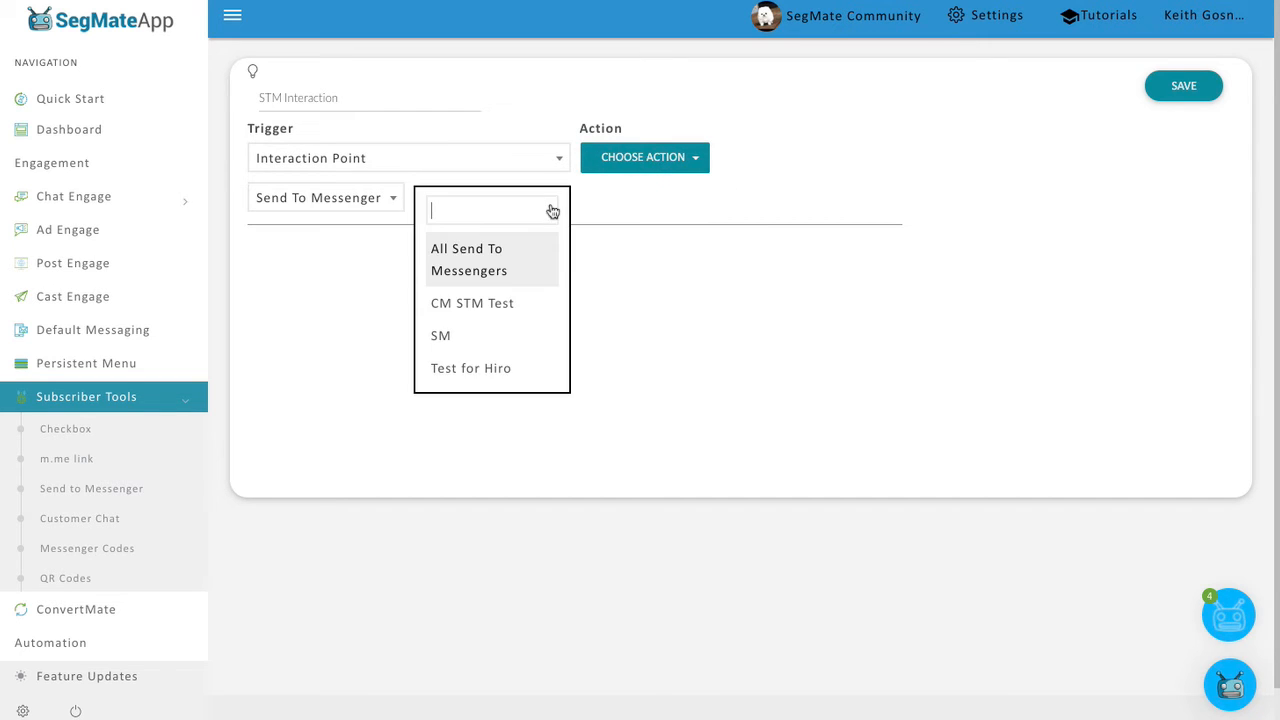
click(507, 310)
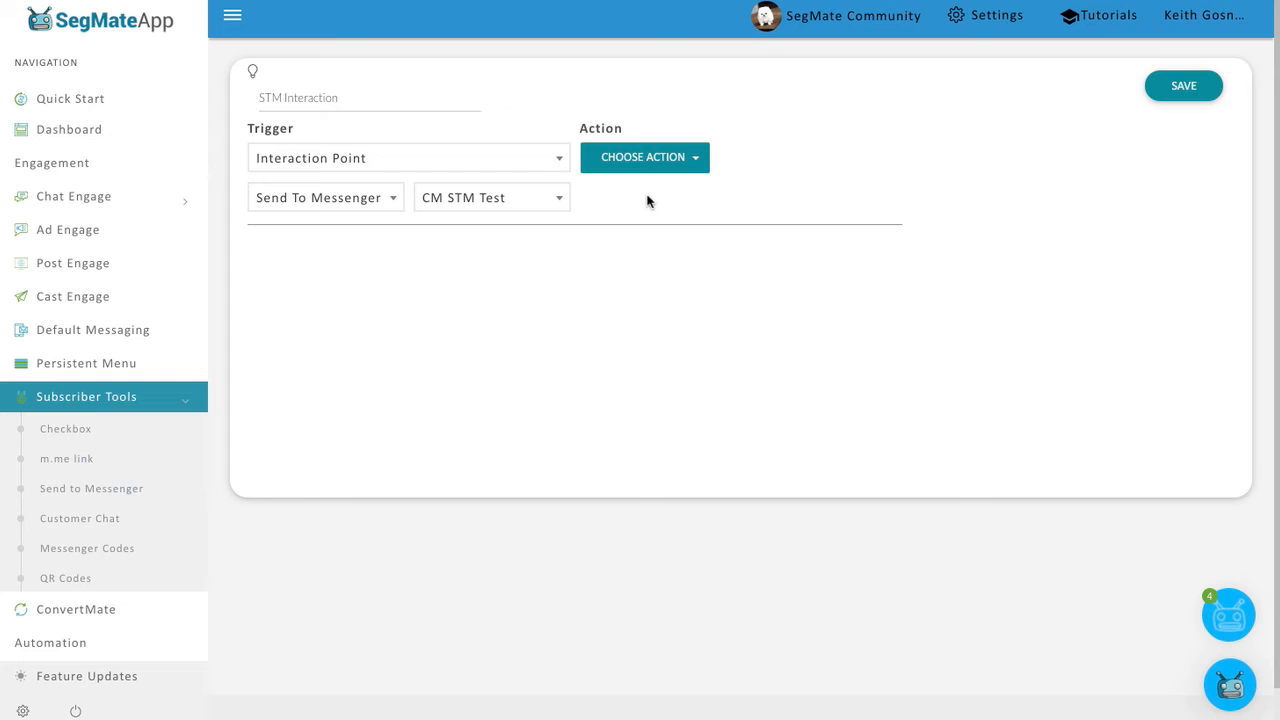
click(569, 205)
click(721, 212)
Add a Remove Tag action to the STM Interaction rule, using the existing SegCom tag
click(636, 166)
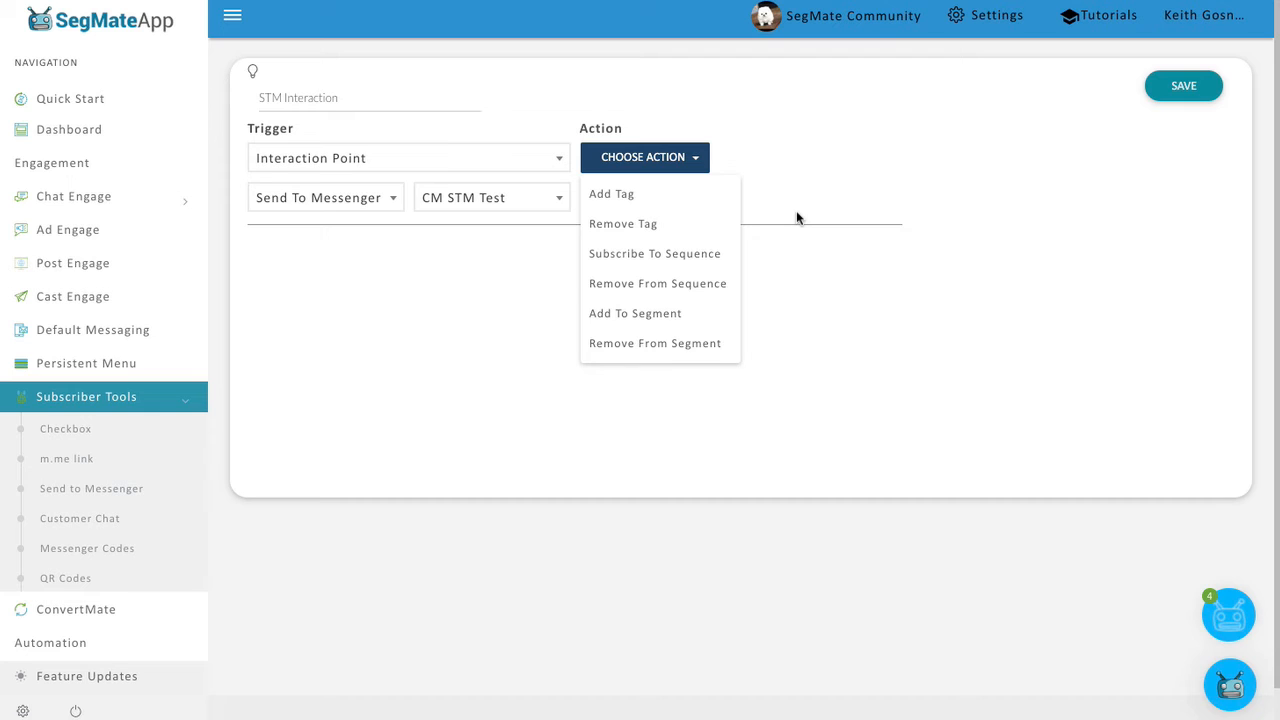
click(651, 226)
click(700, 277)
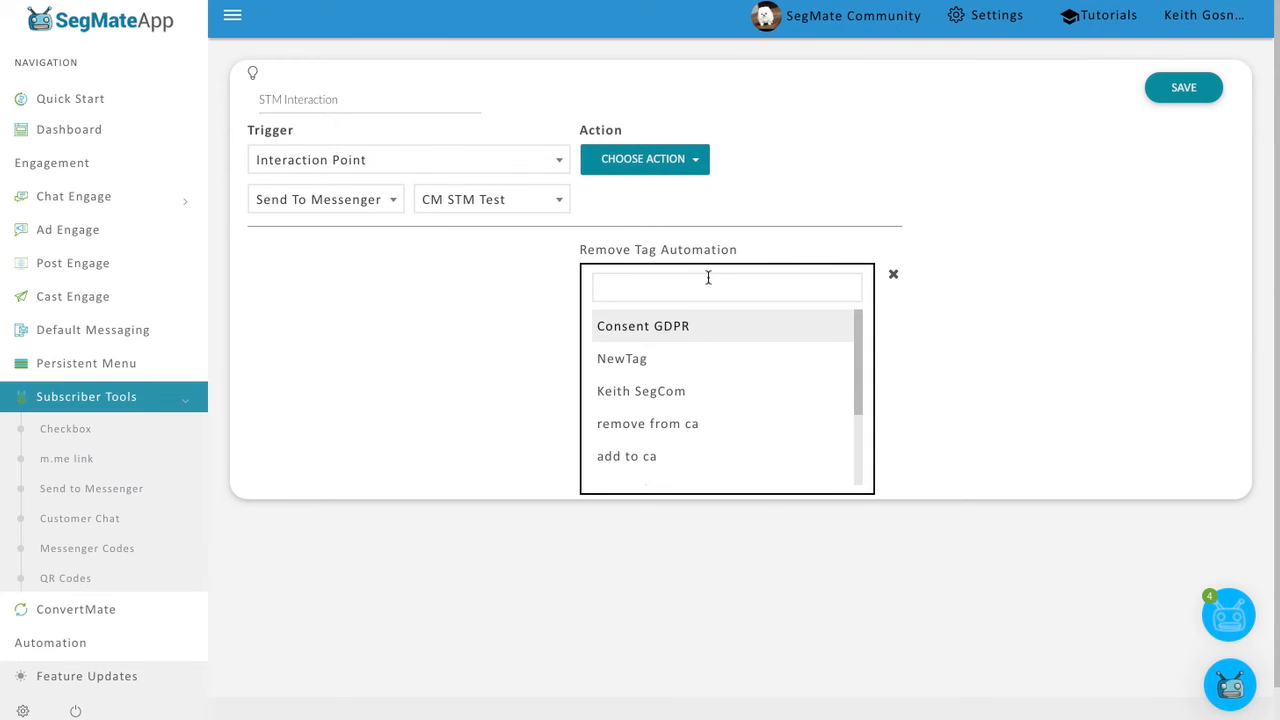
click(662, 393)
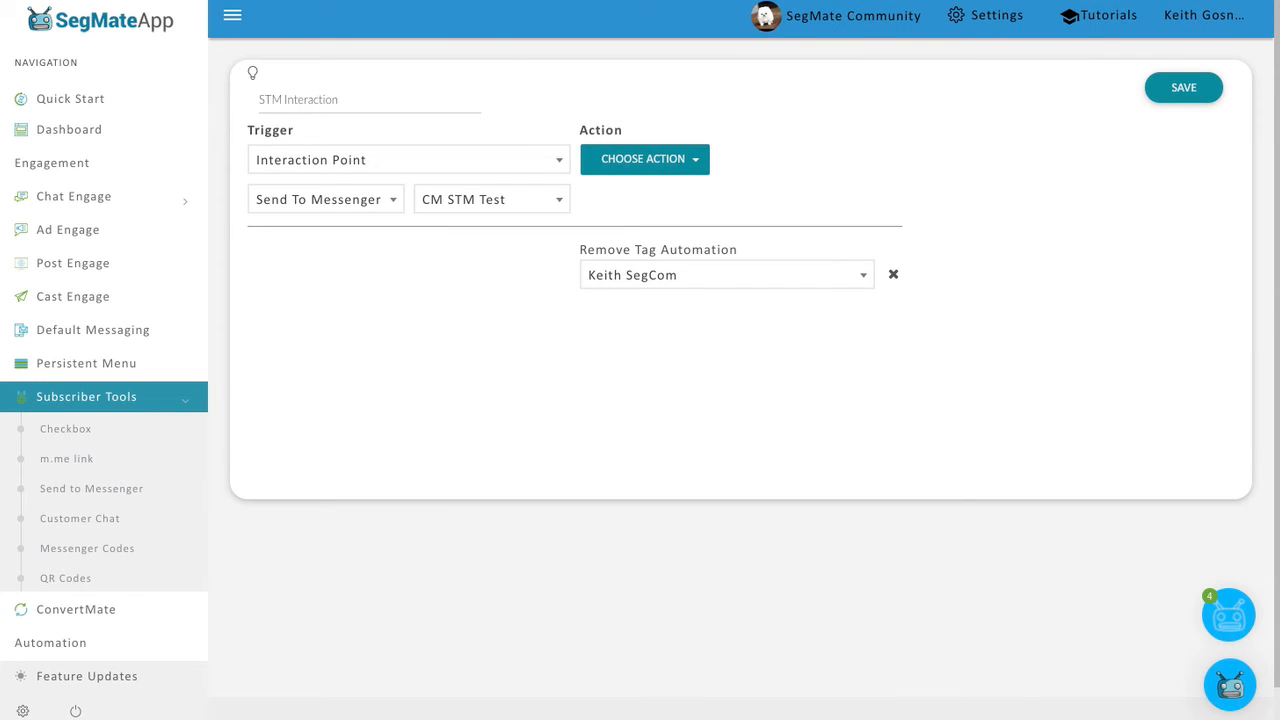
key(ctrl+Tab)
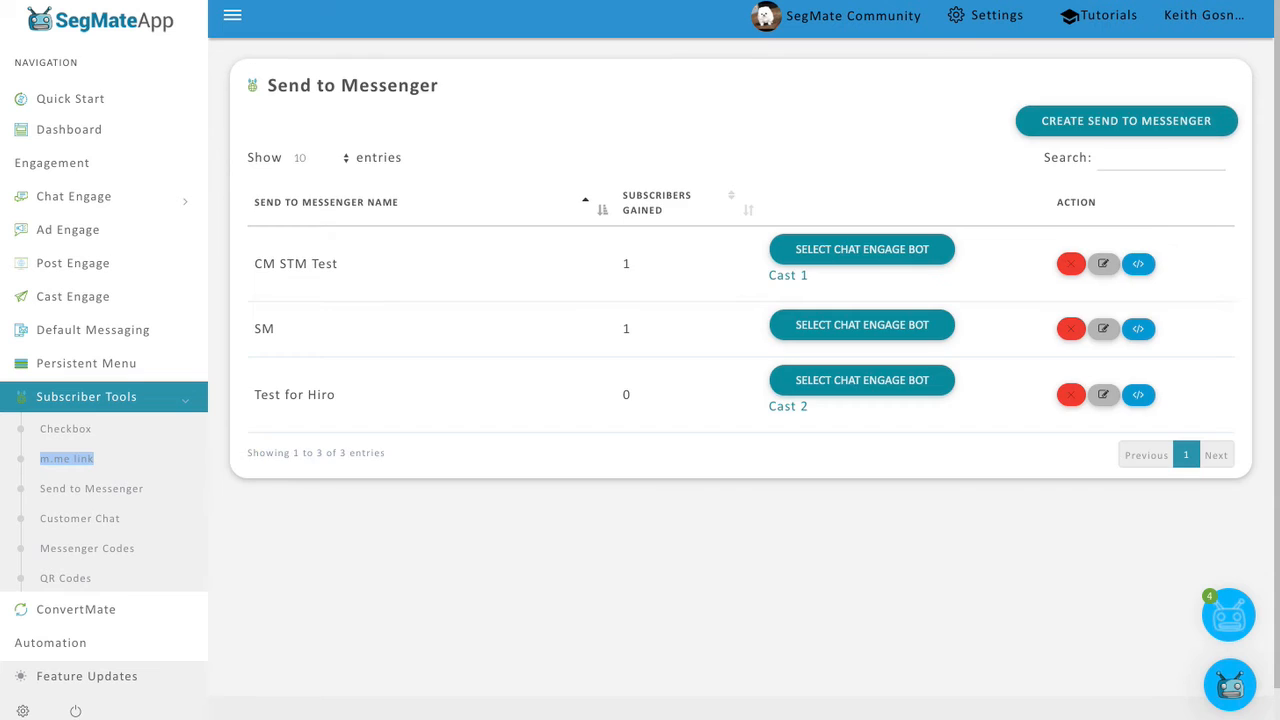
key(ctrl+Tab)
click(640, 529)
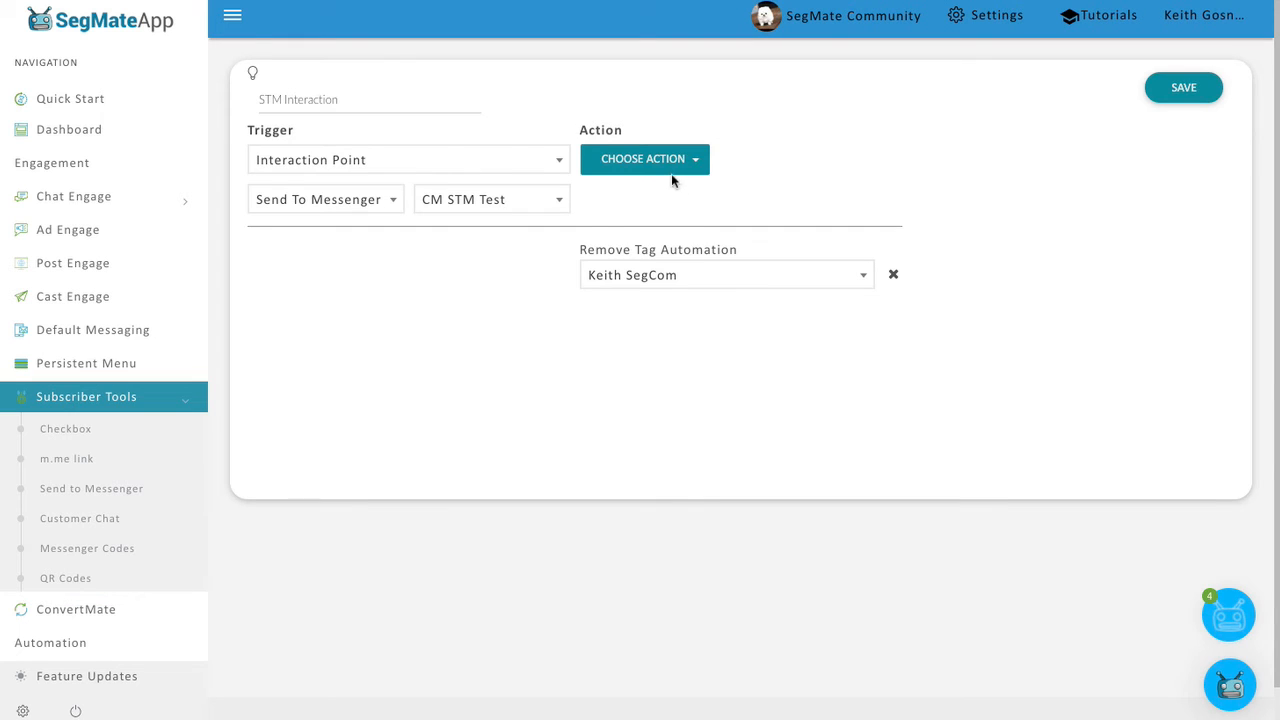
click(665, 162)
click(650, 192)
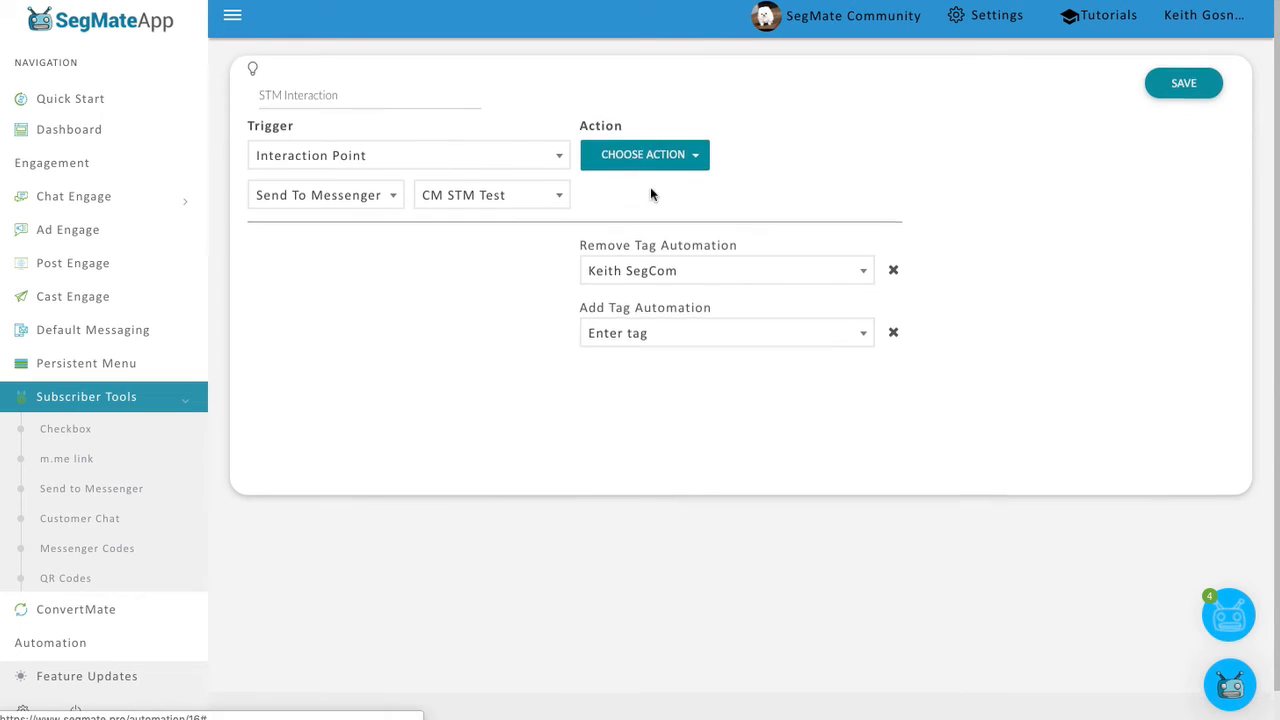
click(893, 332)
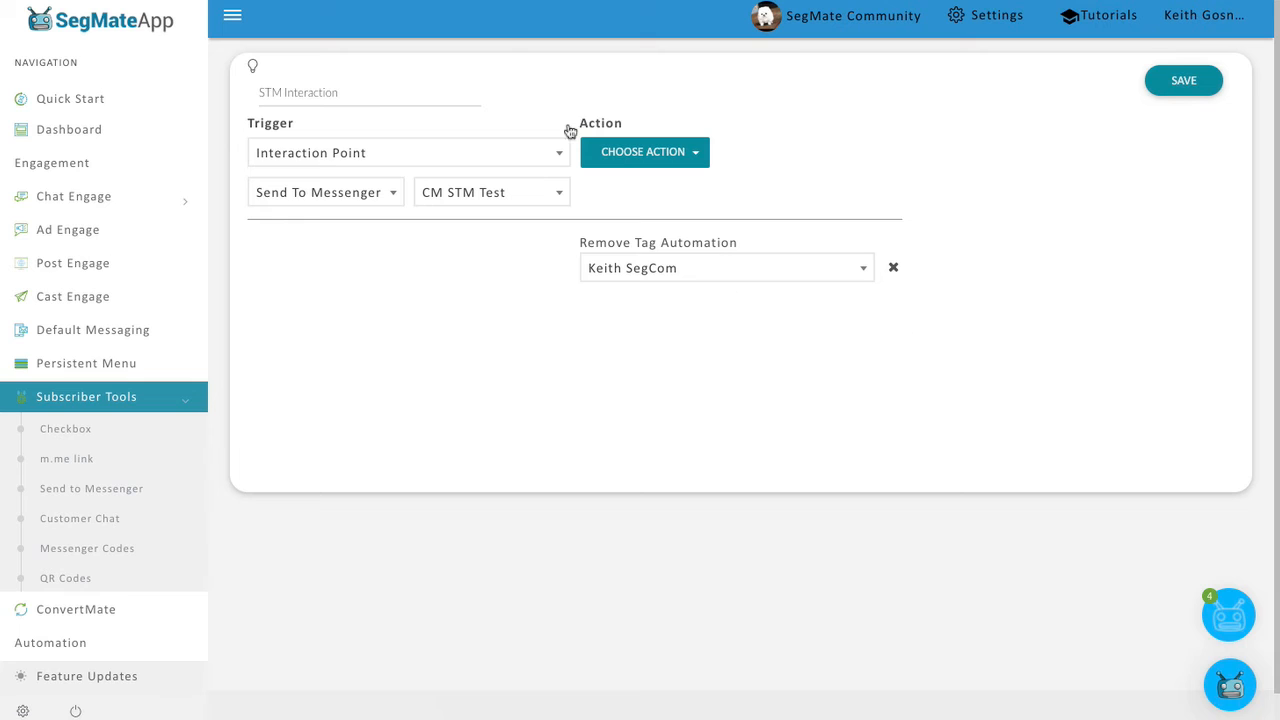
Add a second Remove Tag action to the rule, using Demo Tag
click(611, 151)
click(617, 216)
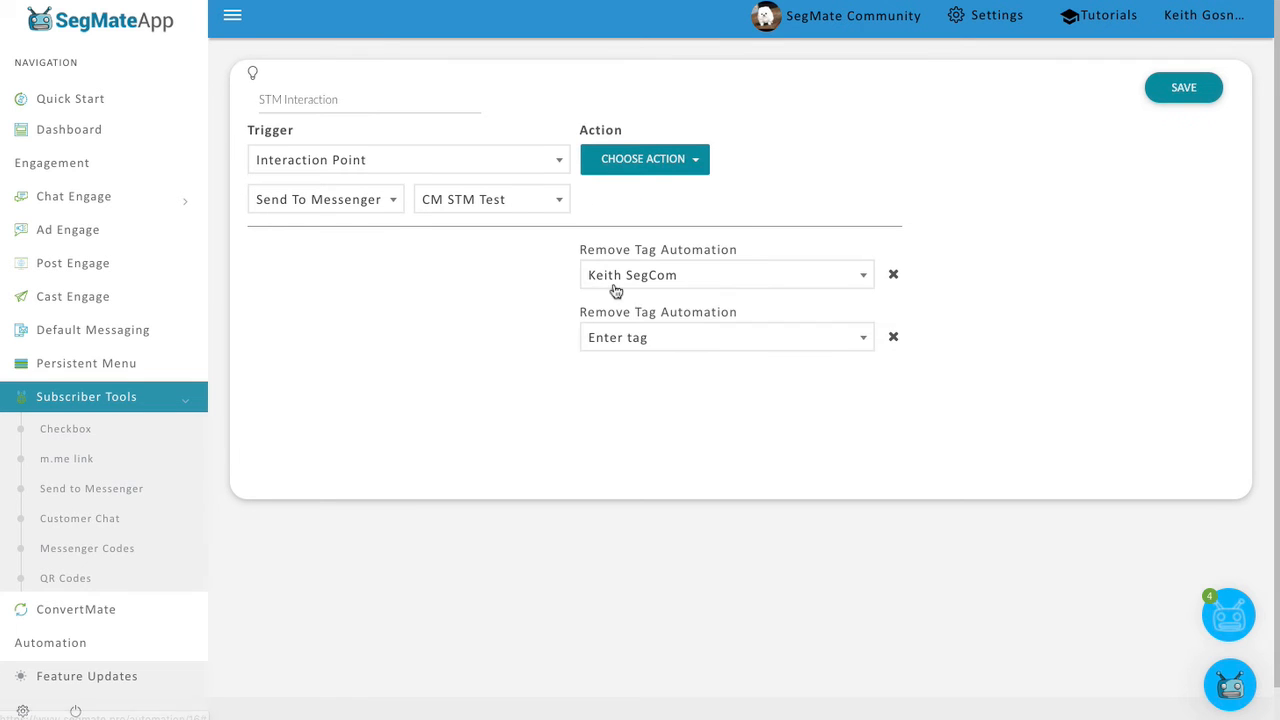
click(640, 337)
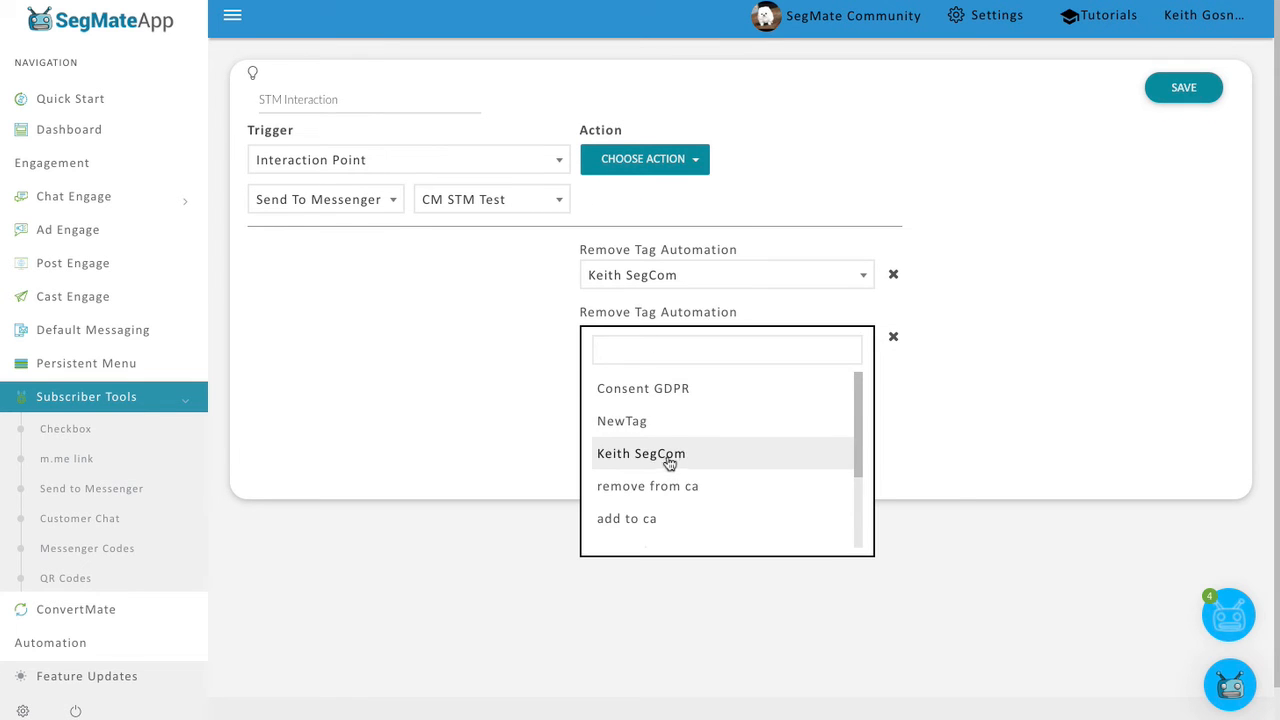
scroll(669, 465, down, 3)
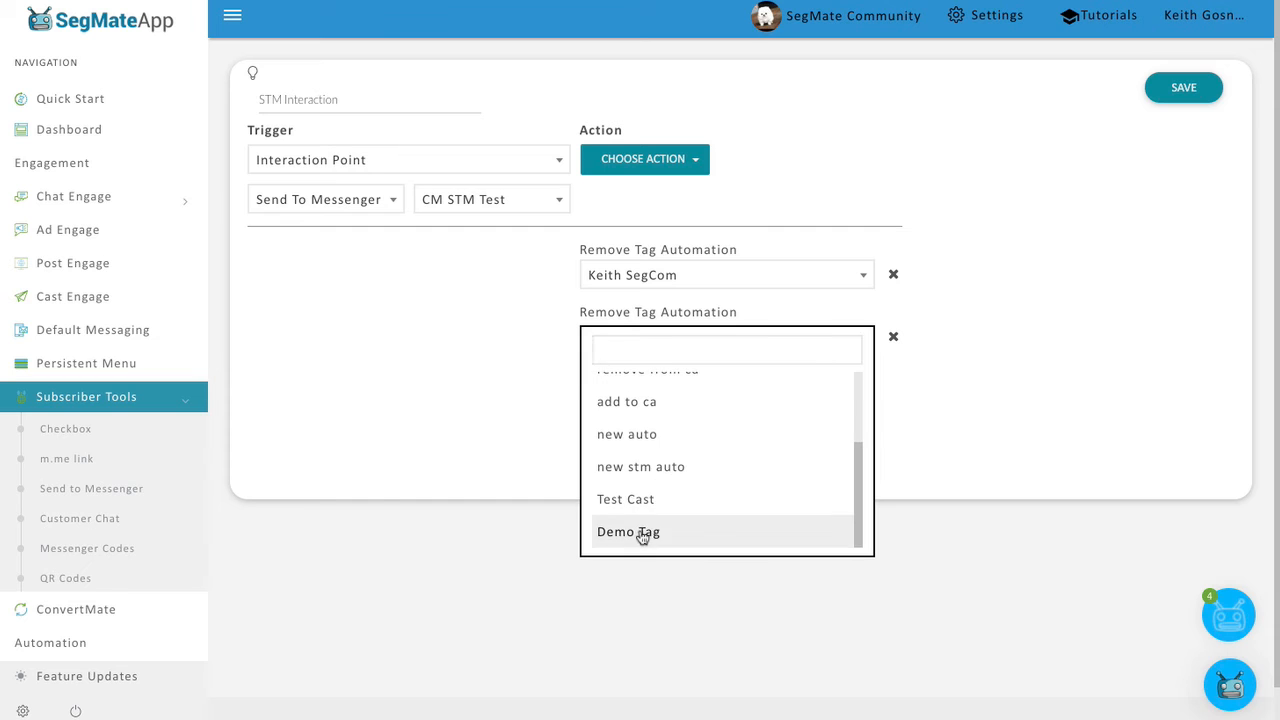
click(643, 535)
Add a Remove From Sequence action to the rule, using the new test sequence
click(655, 165)
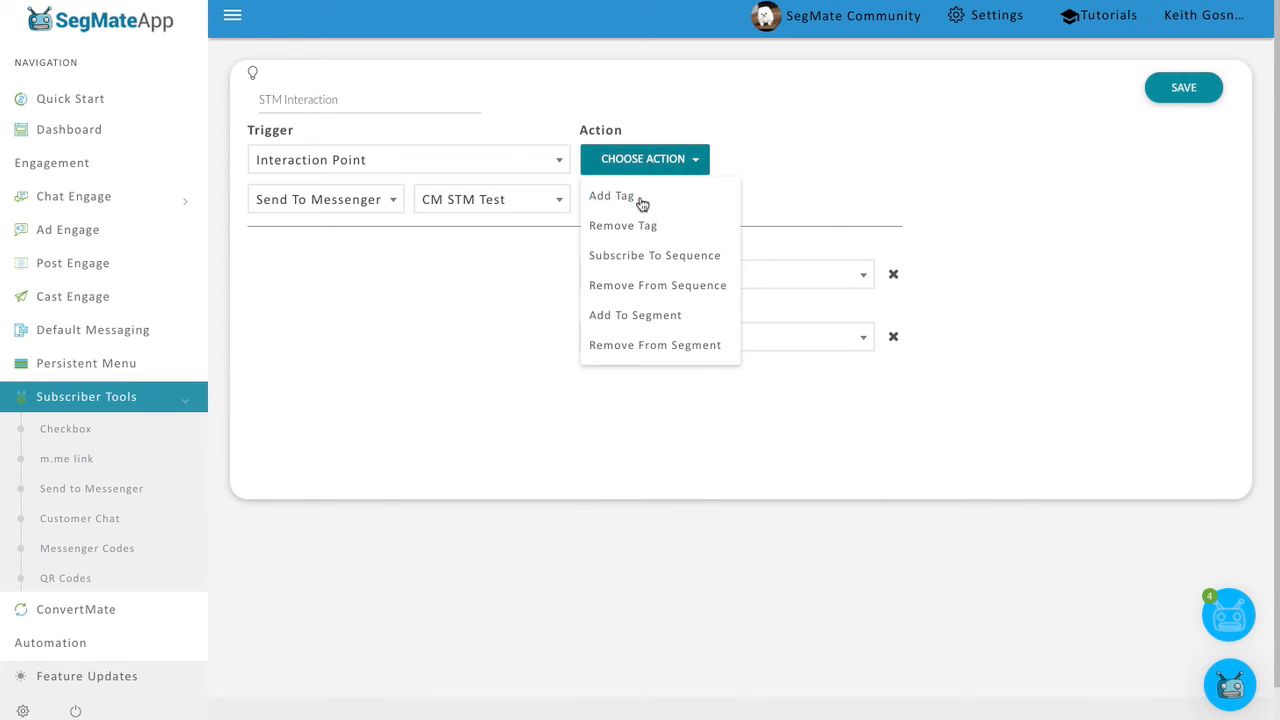
click(640, 284)
click(645, 402)
click(628, 518)
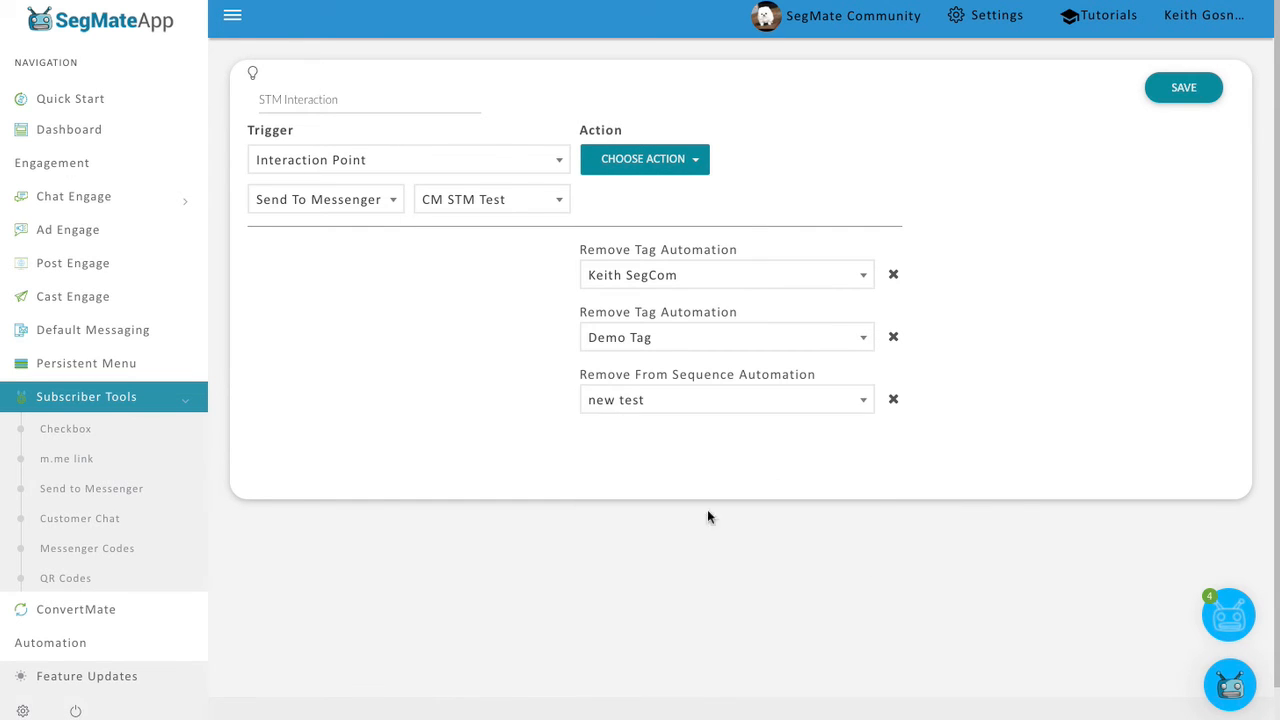
Add a Remove From Segment action to the rule, using Test Automation segment
click(670, 166)
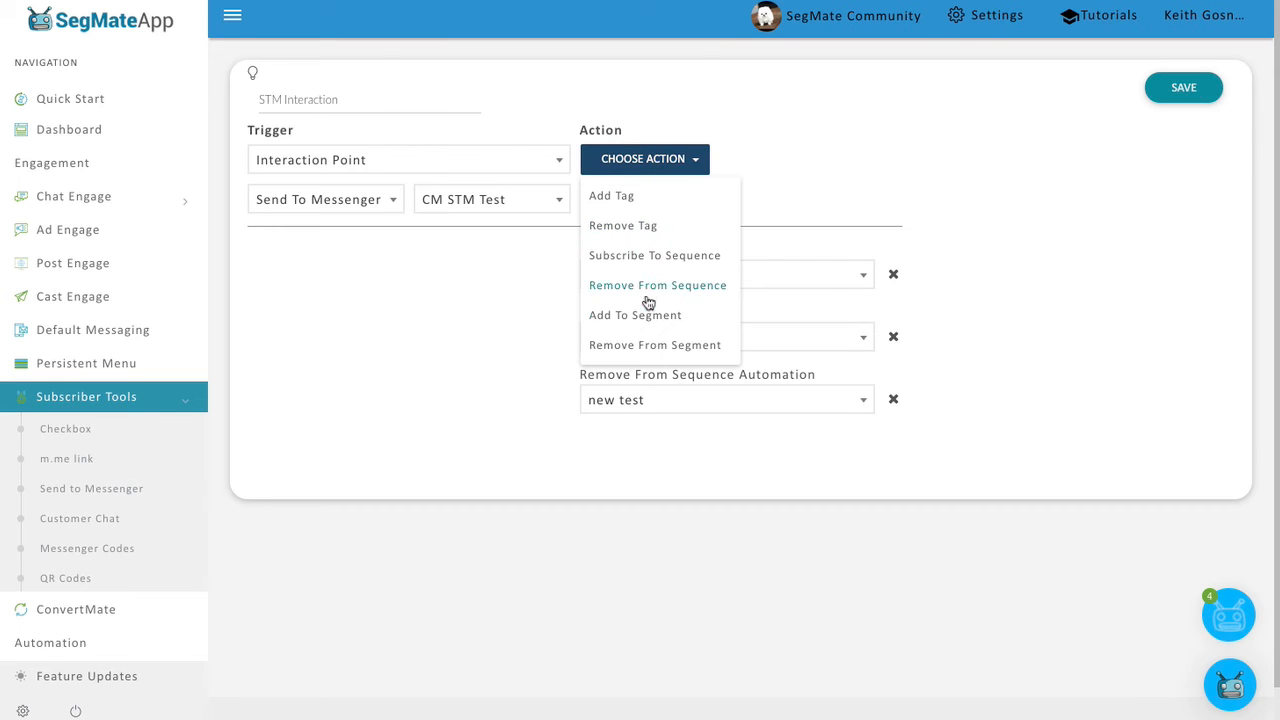
click(655, 345)
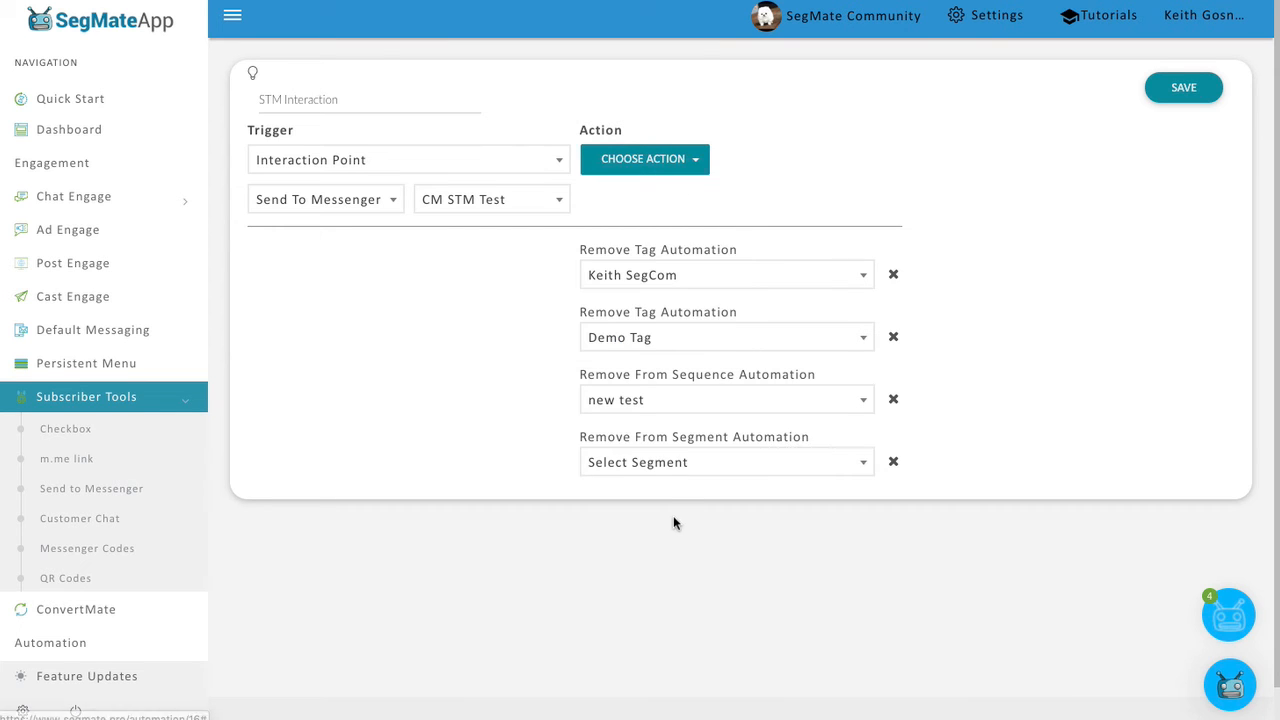
click(680, 462)
click(660, 576)
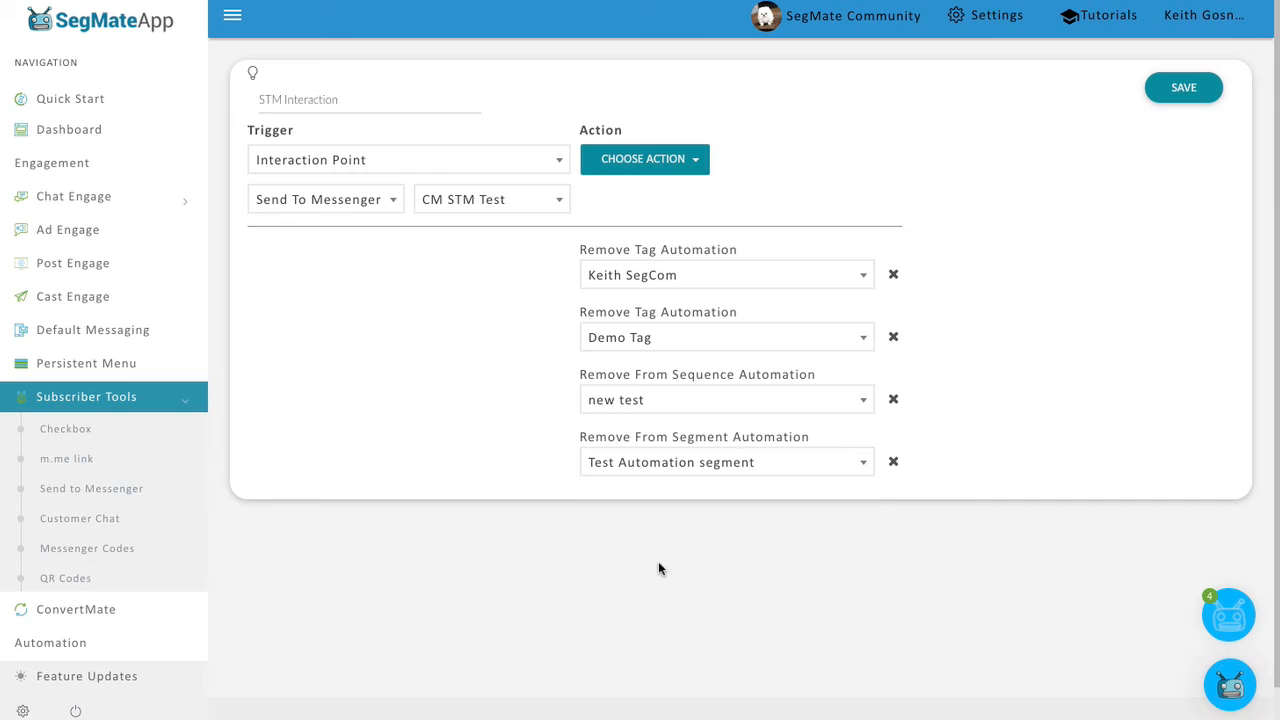
Add an Add To Segment action to the STM Interaction rule, using Test Group, and save the rule
click(666, 160)
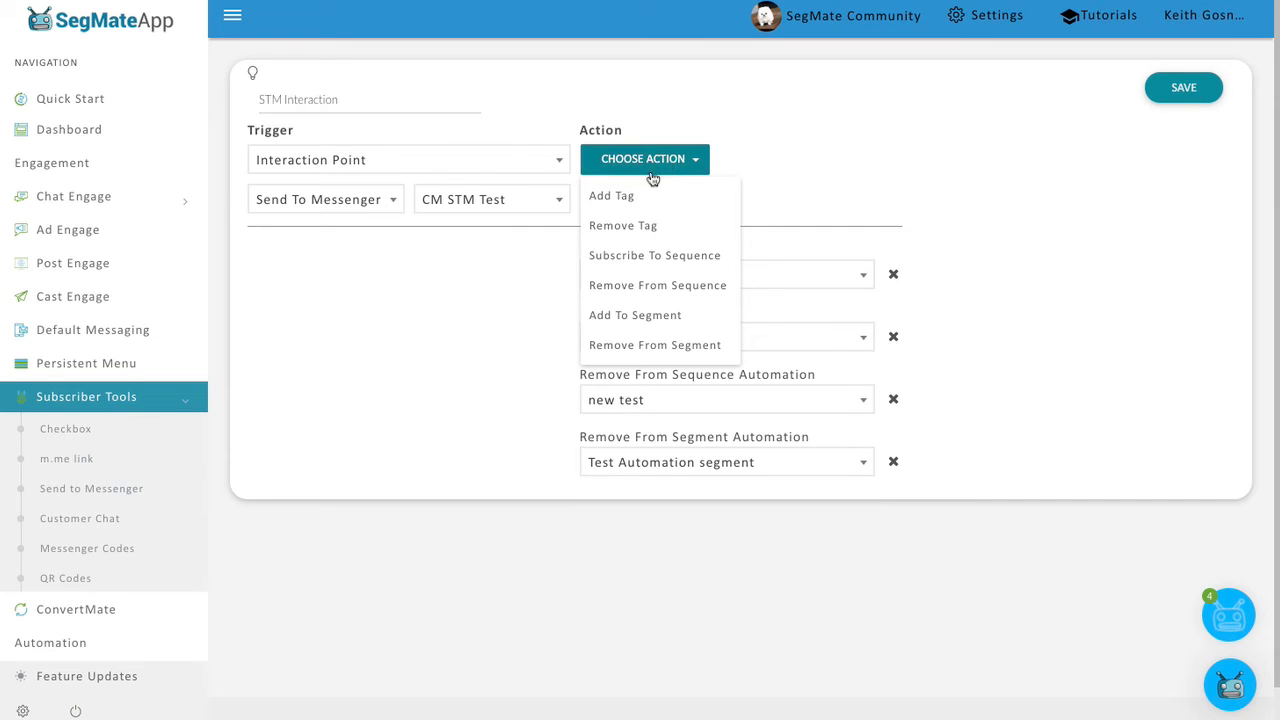
click(652, 316)
click(709, 524)
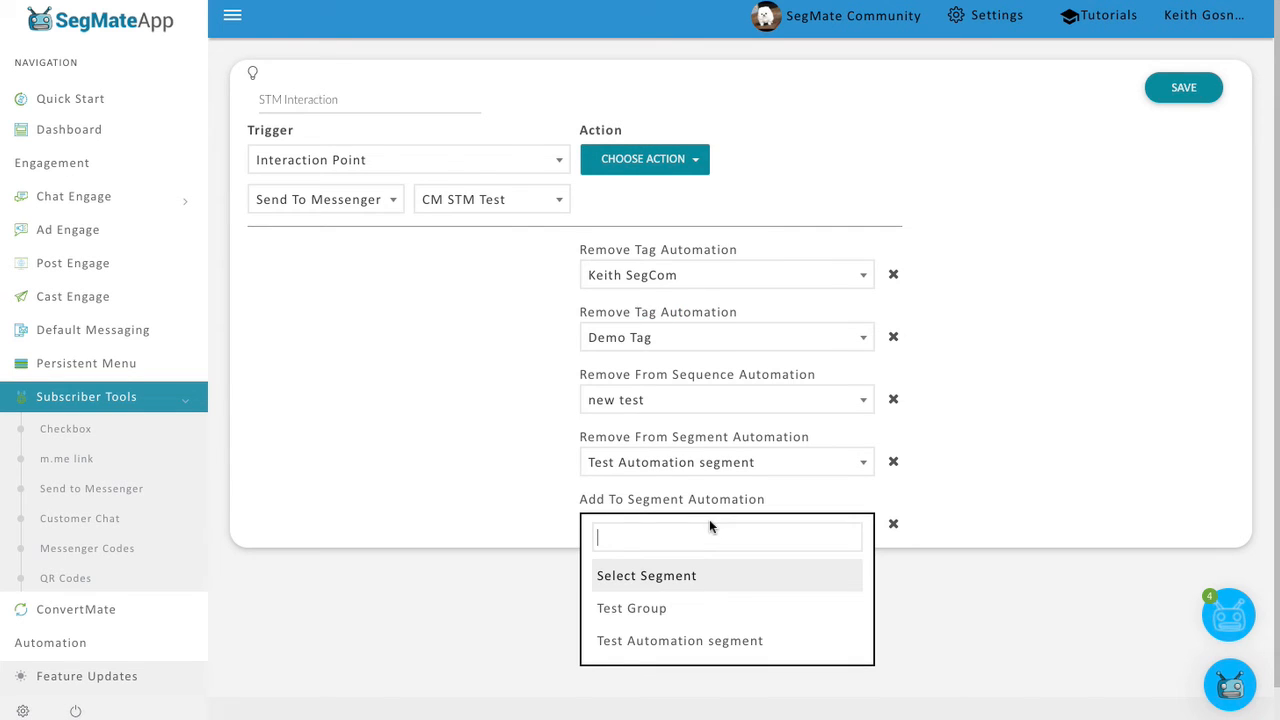
click(663, 608)
click(1148, 89)
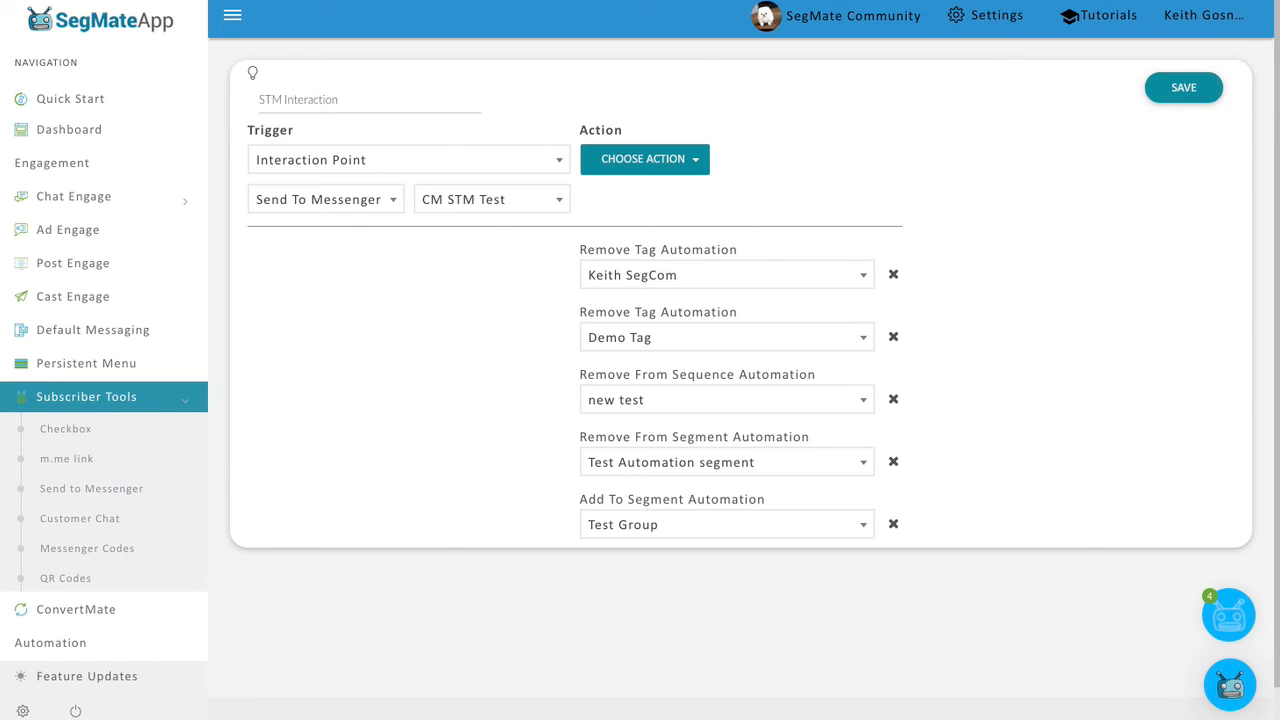
Check the STM Interaction rule's status in the automation rules list and reopen the rule
key(ctrl+Tab)
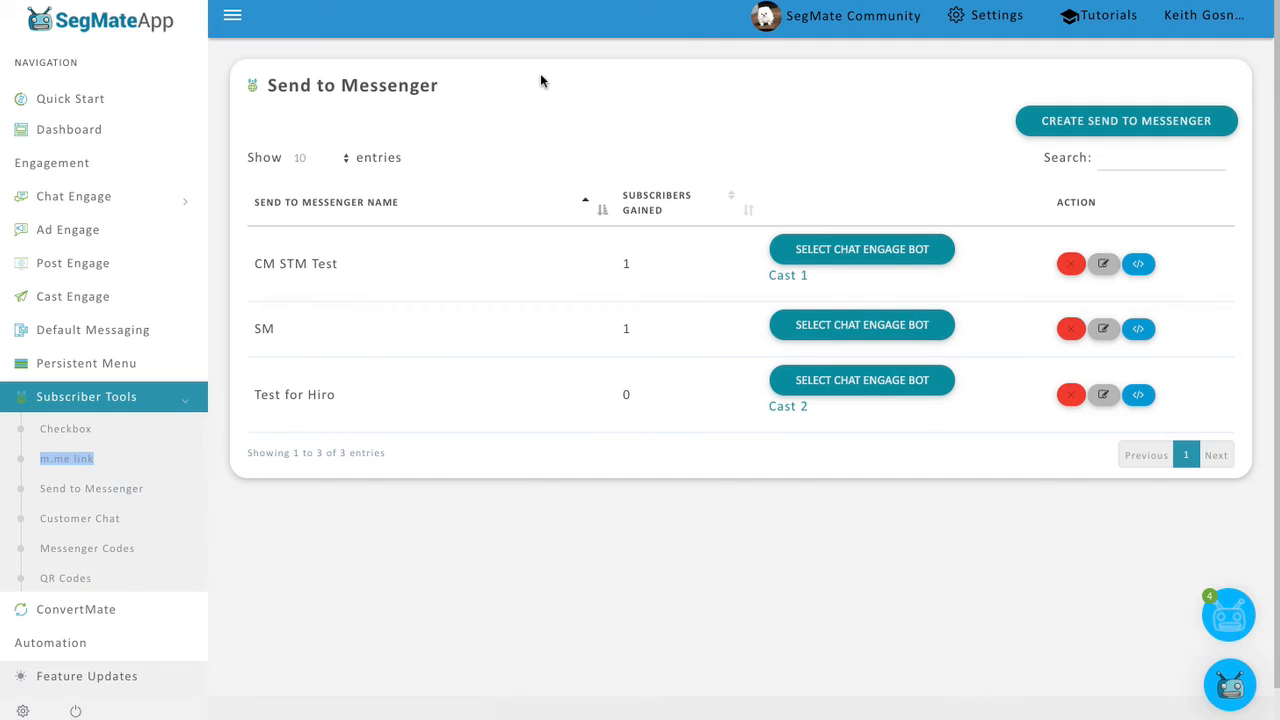
key(ctrl+Tab)
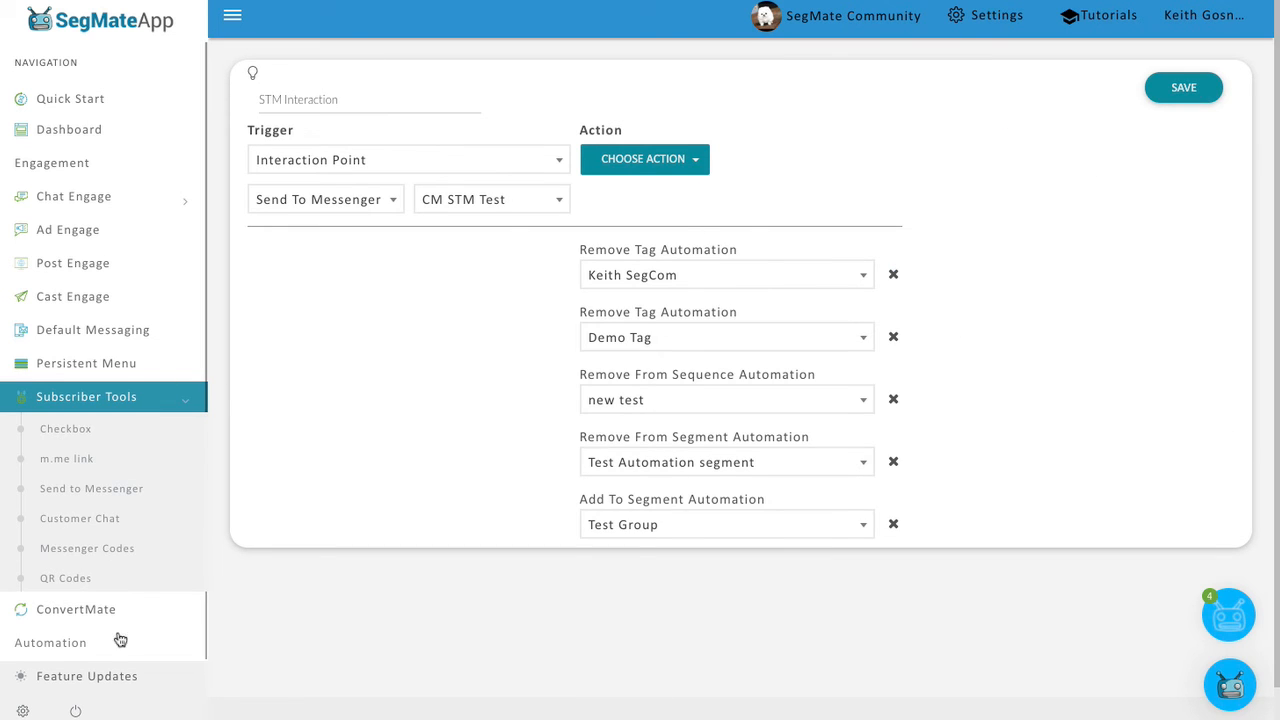
scroll(114, 630, down, 3)
click(125, 546)
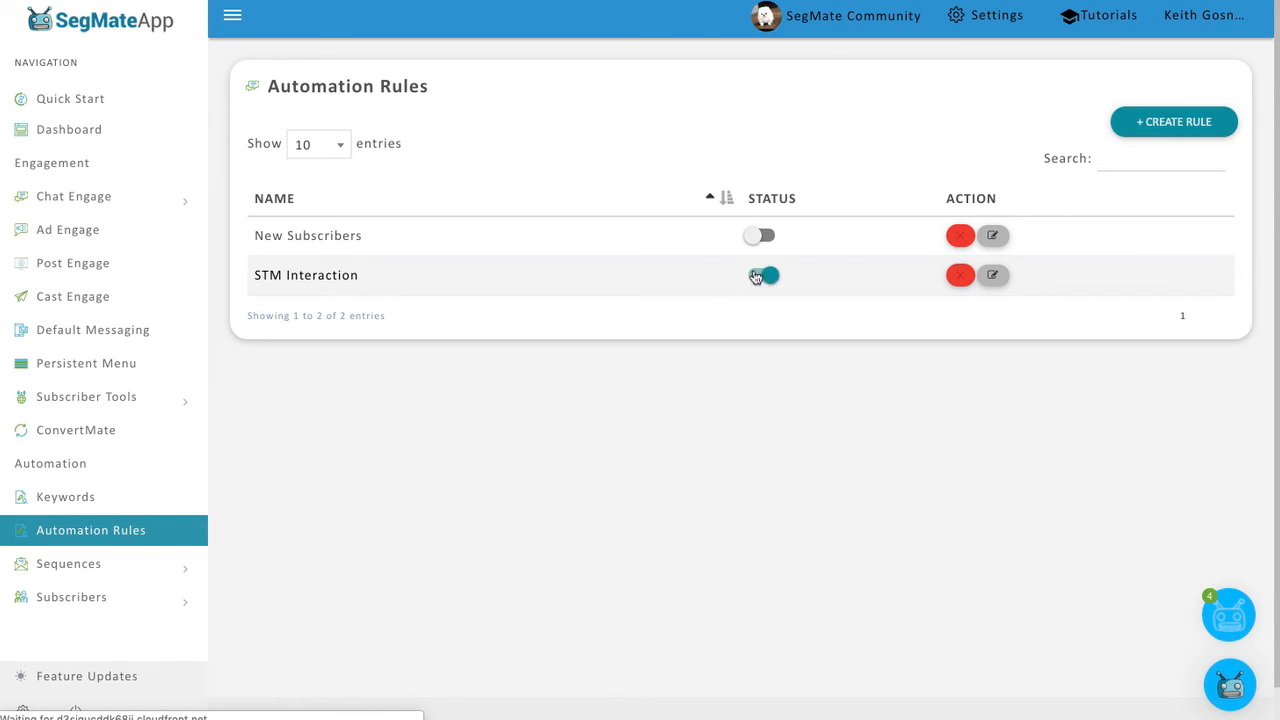
click(996, 277)
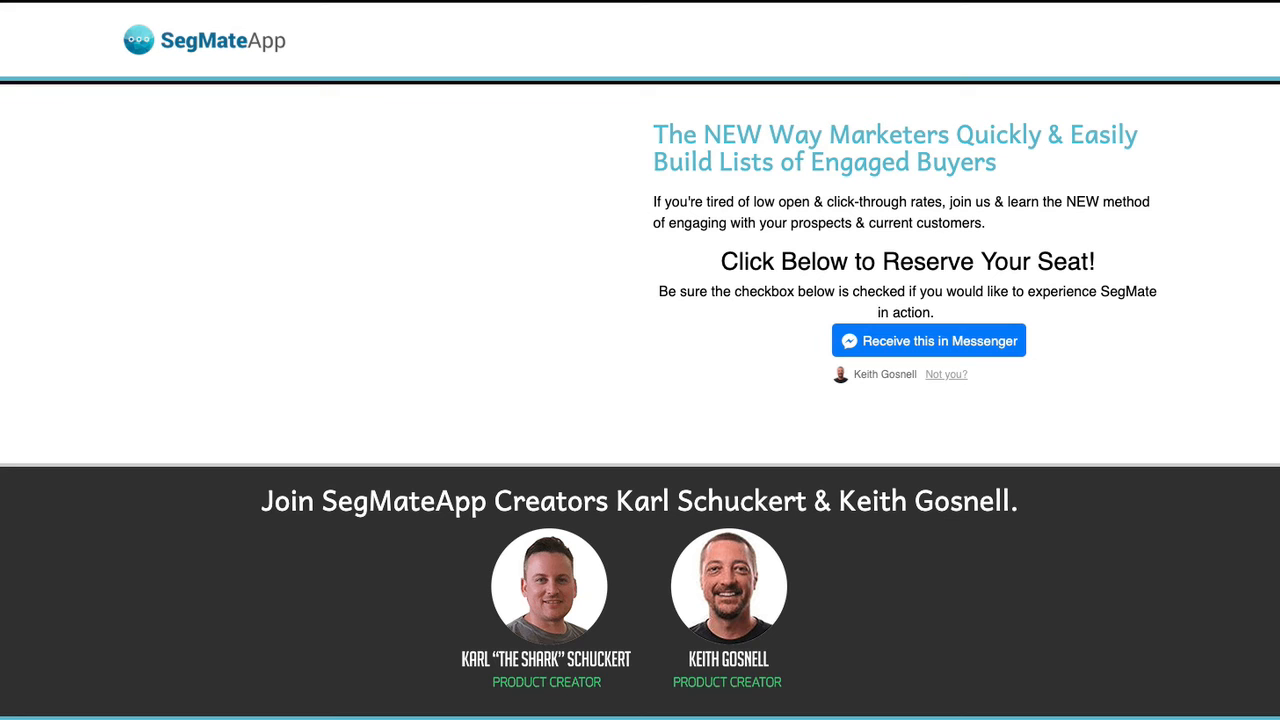
Reload the test landing page, opt in through its Send to Messenger button, and check the resulting Messenger conversation
key(super+r)
click(911, 343)
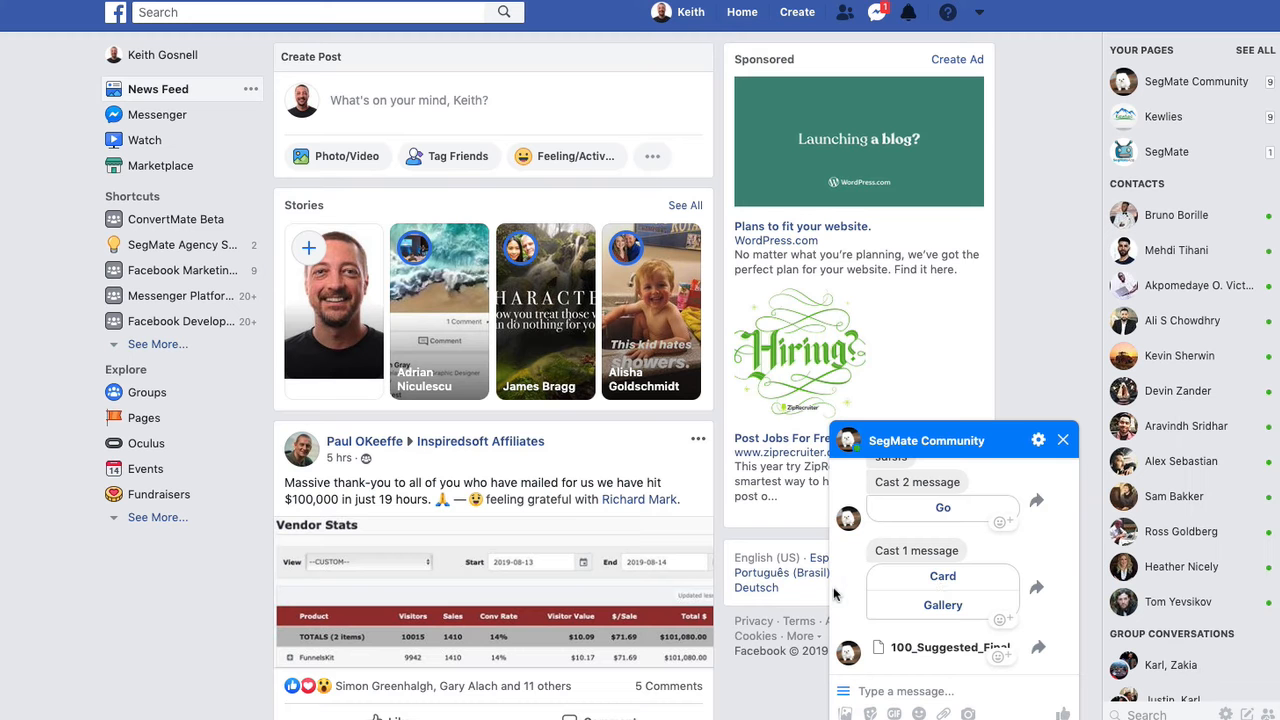
scroll(930, 592, down, 1)
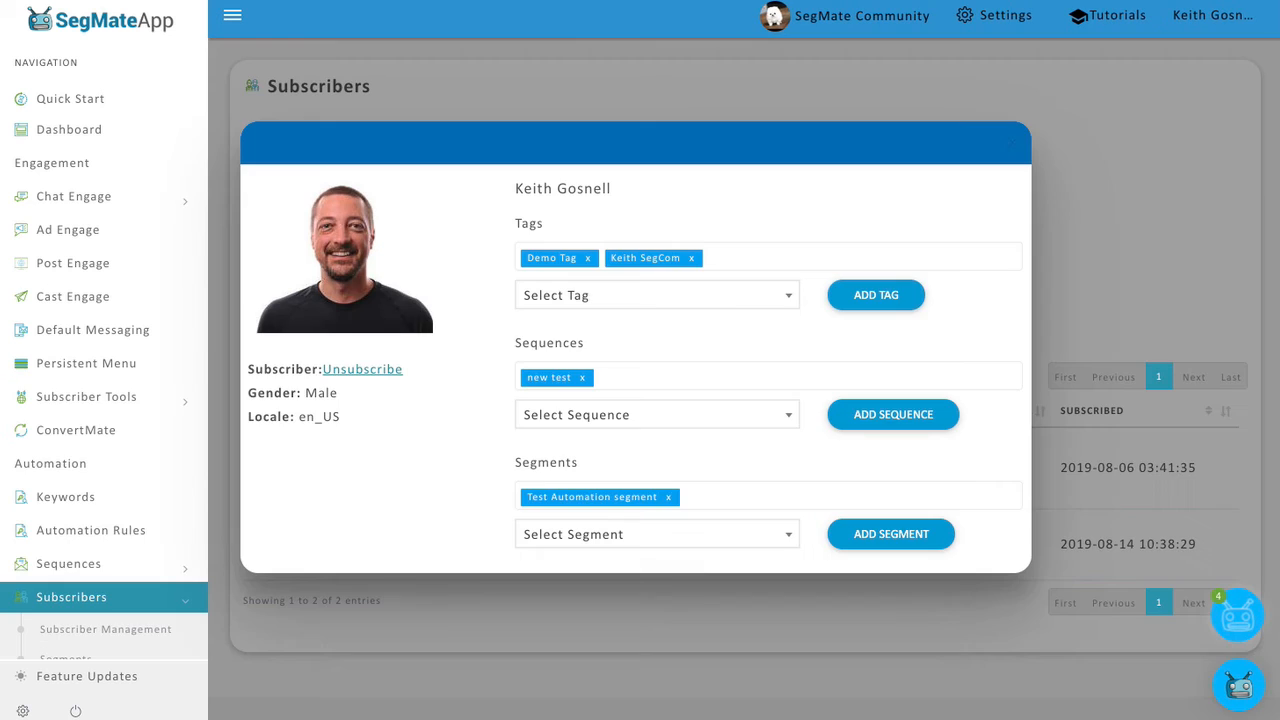
Reopen the test subscriber's profile to review the assigned tags, sequences and segments
click(1006, 151)
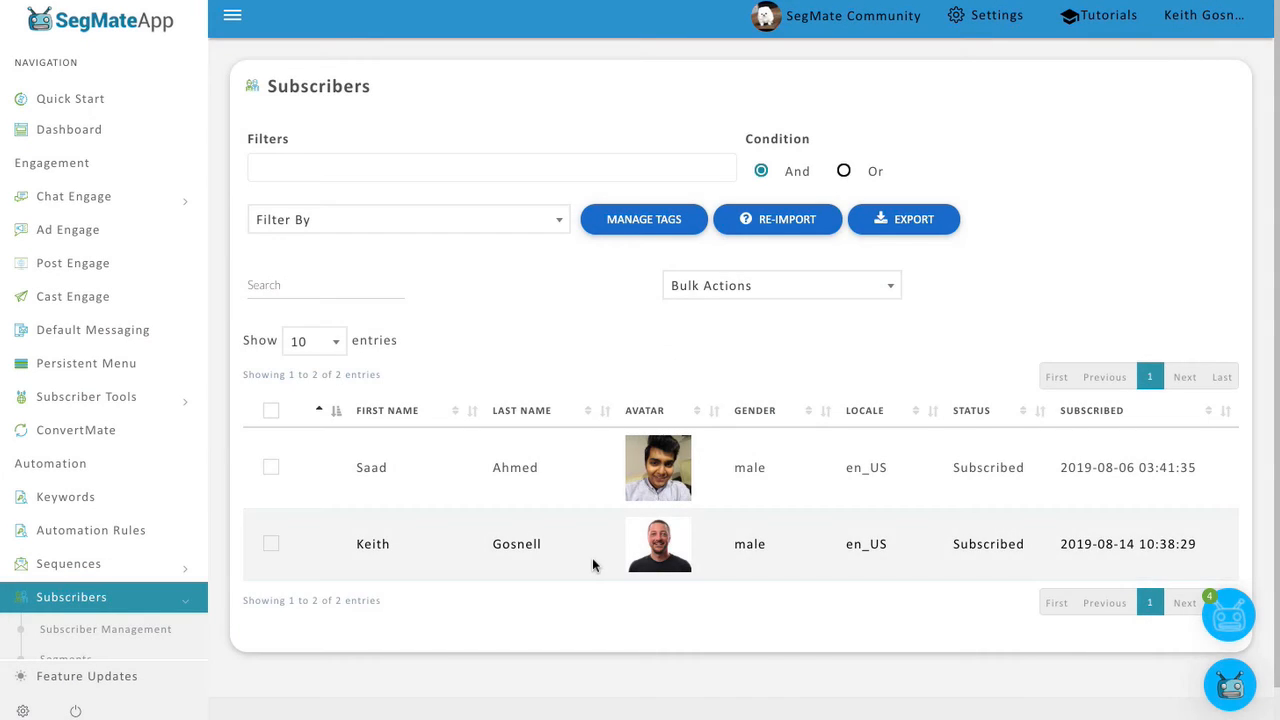
click(592, 556)
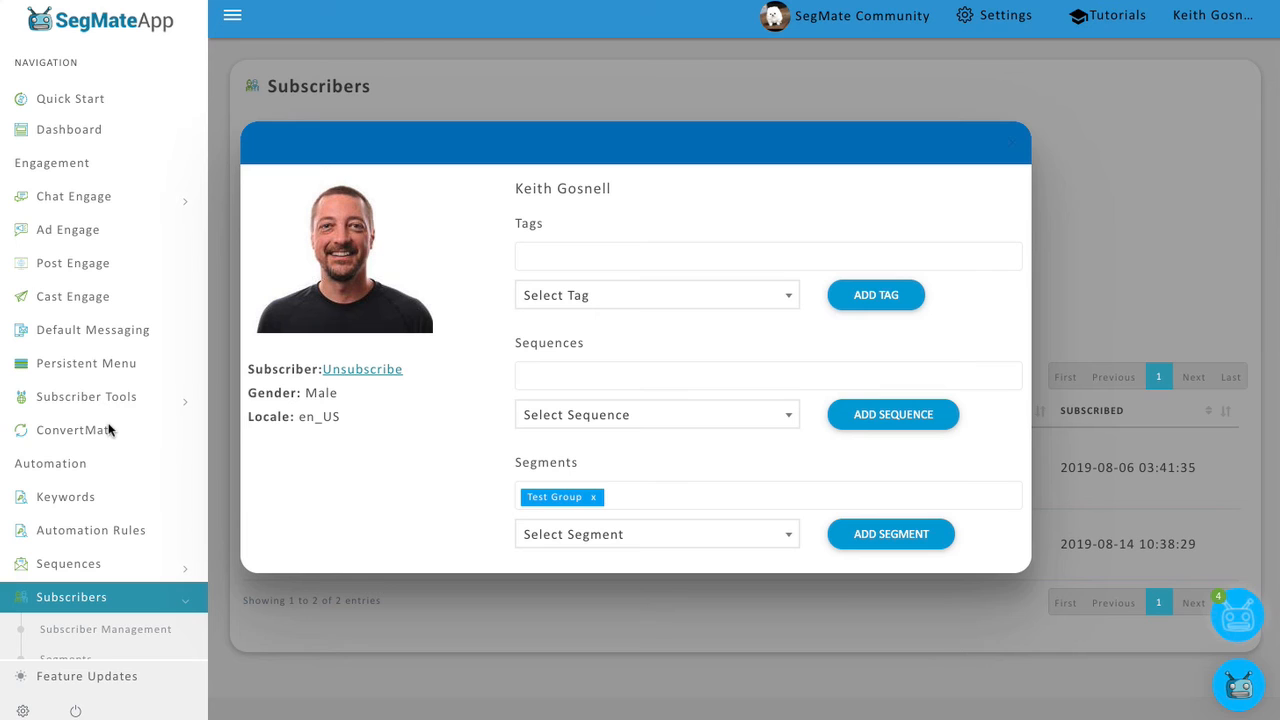
click(371, 613)
Open the segments list in a separate tab and inspect the subscribers in Test Automation segment and Test Group
scroll(129, 428, down, 1)
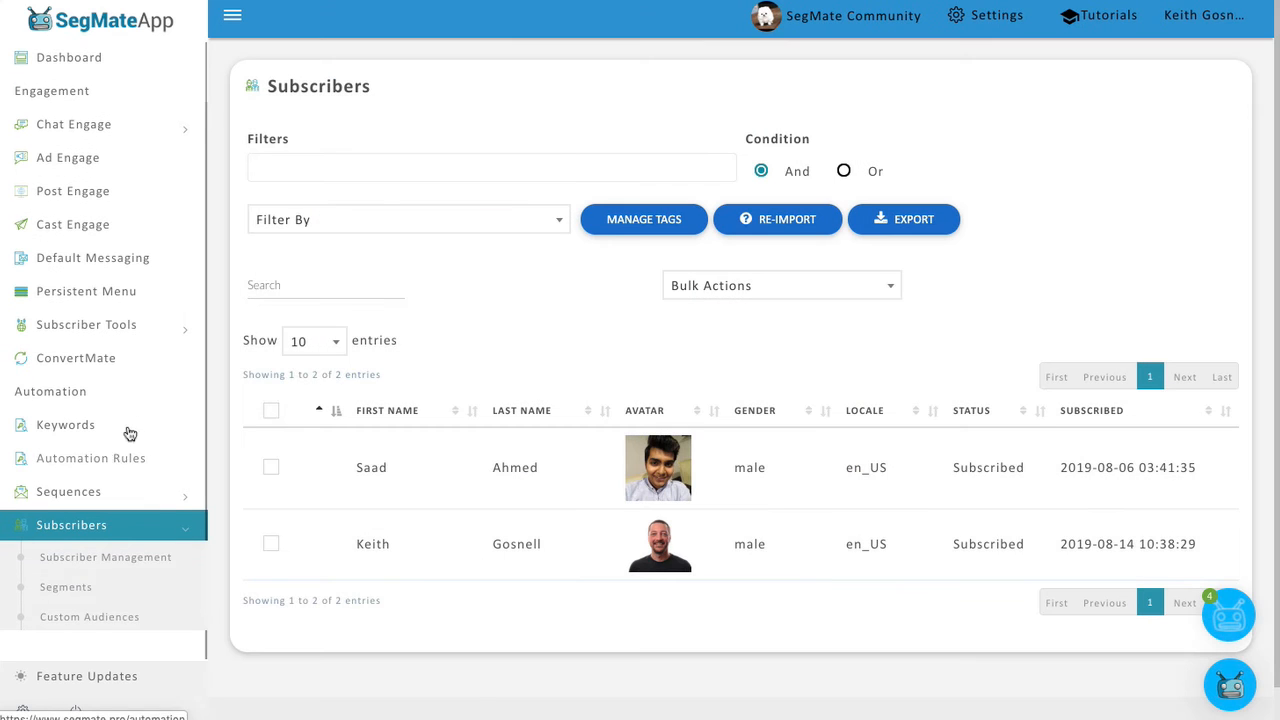
right_click(76, 589)
click(97, 595)
scroll(97, 590, up, 1)
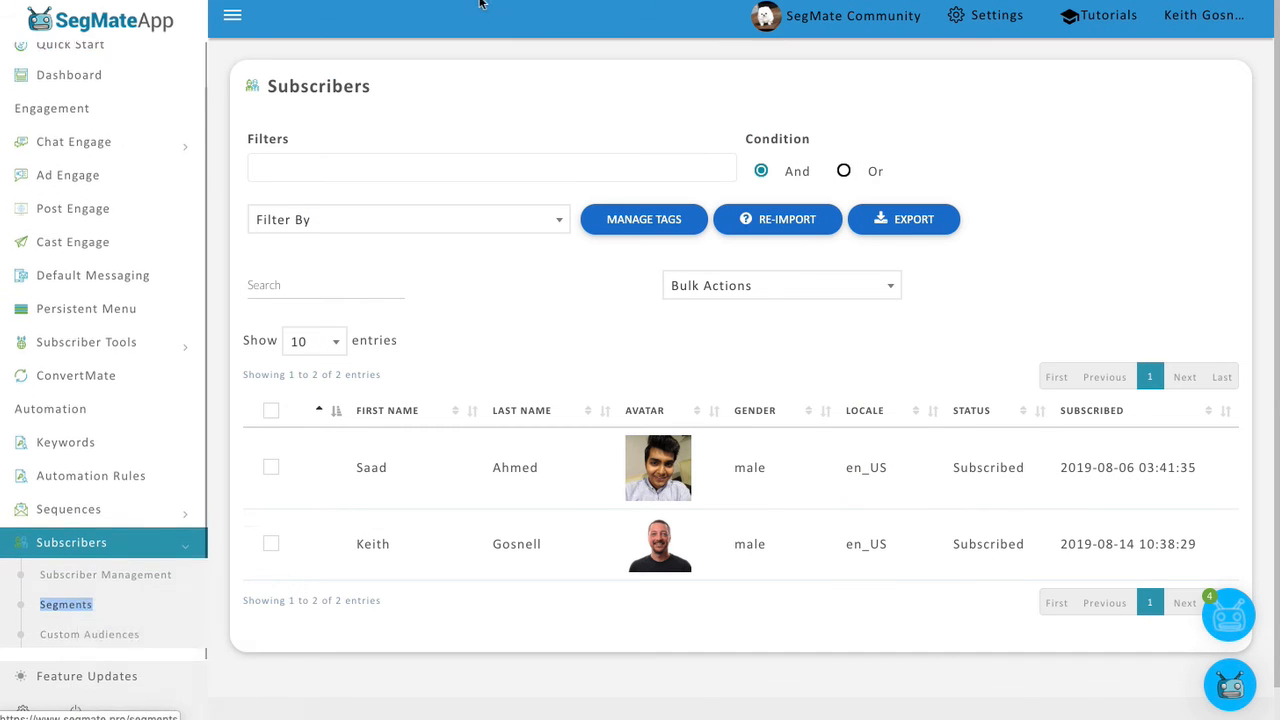
click(640, 0)
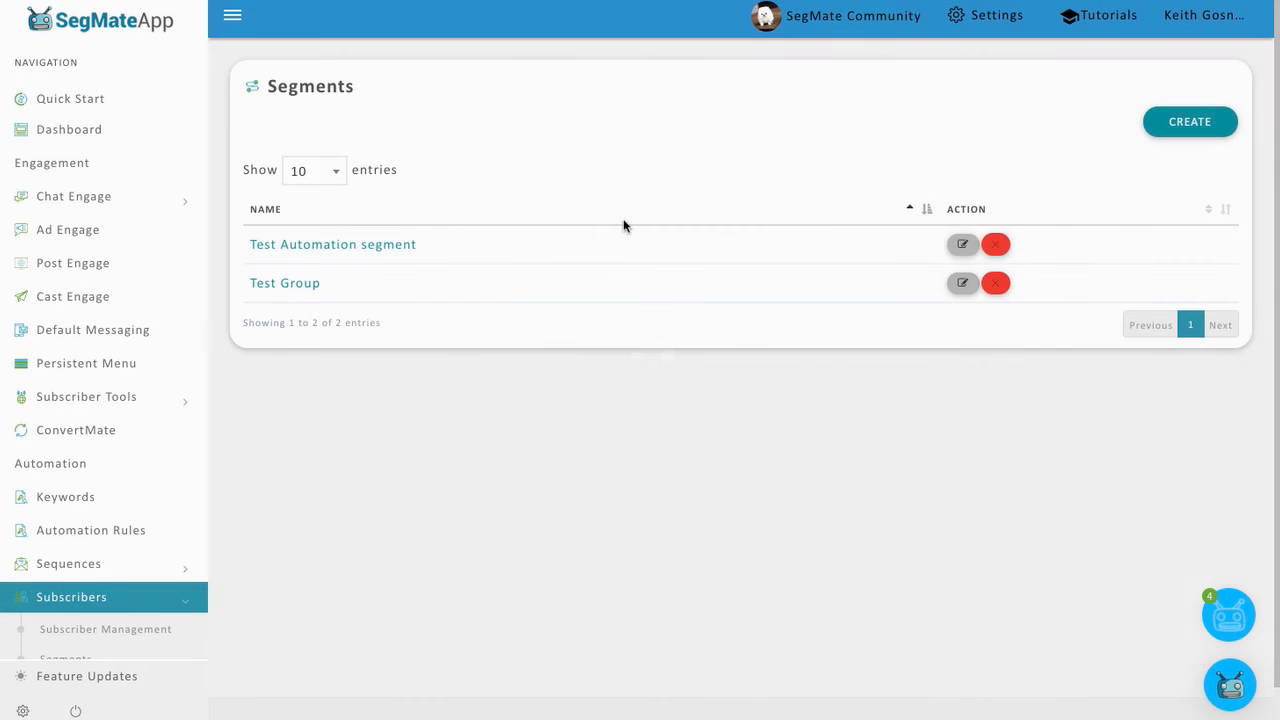
click(404, 252)
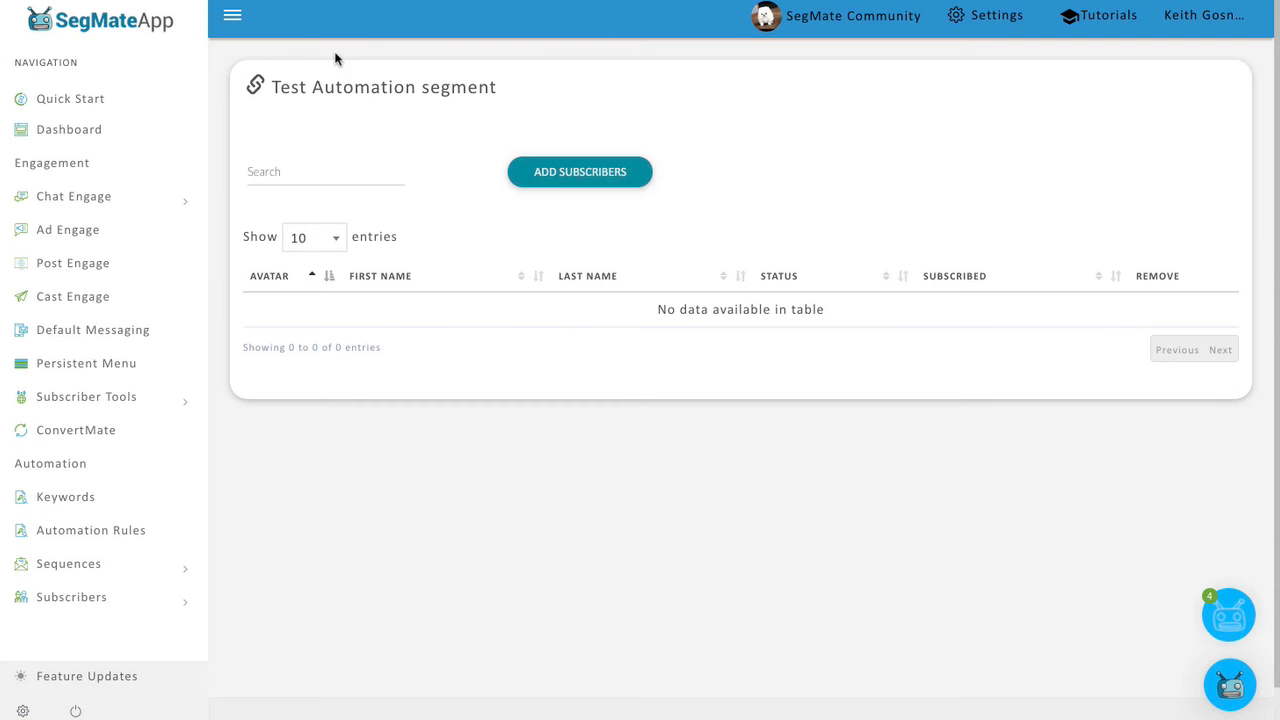
key(alt+Left)
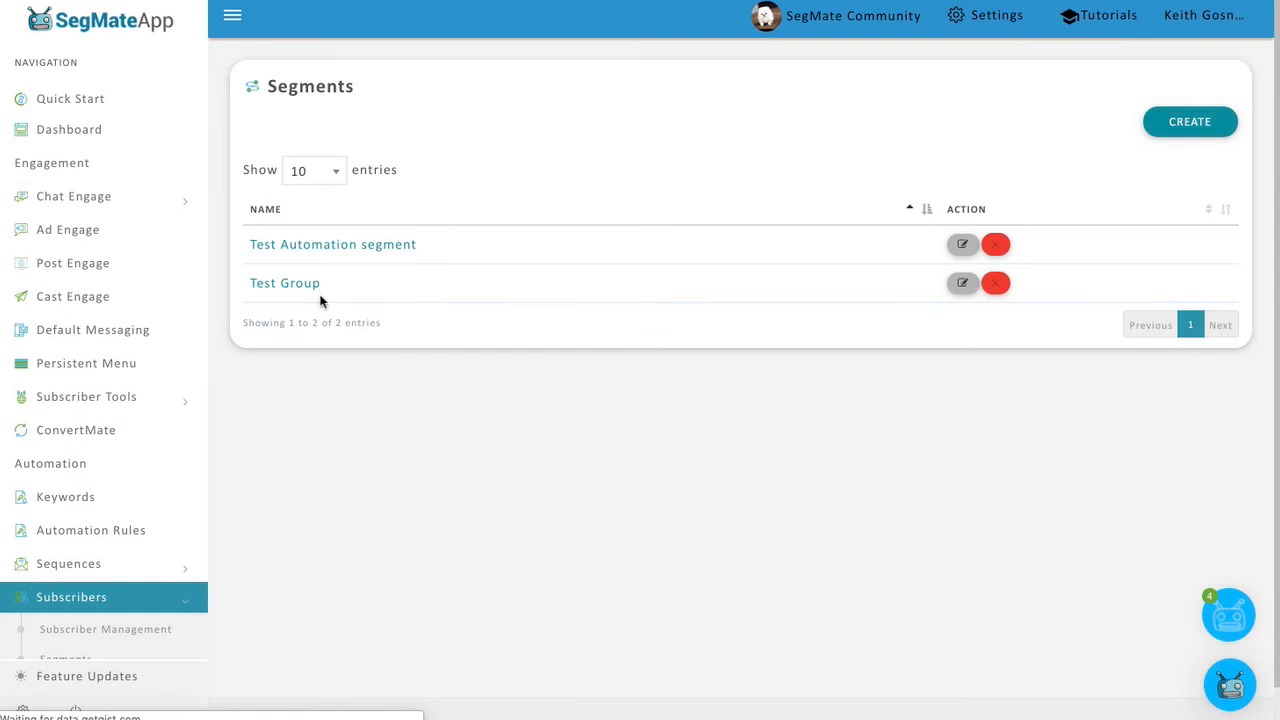
click(300, 286)
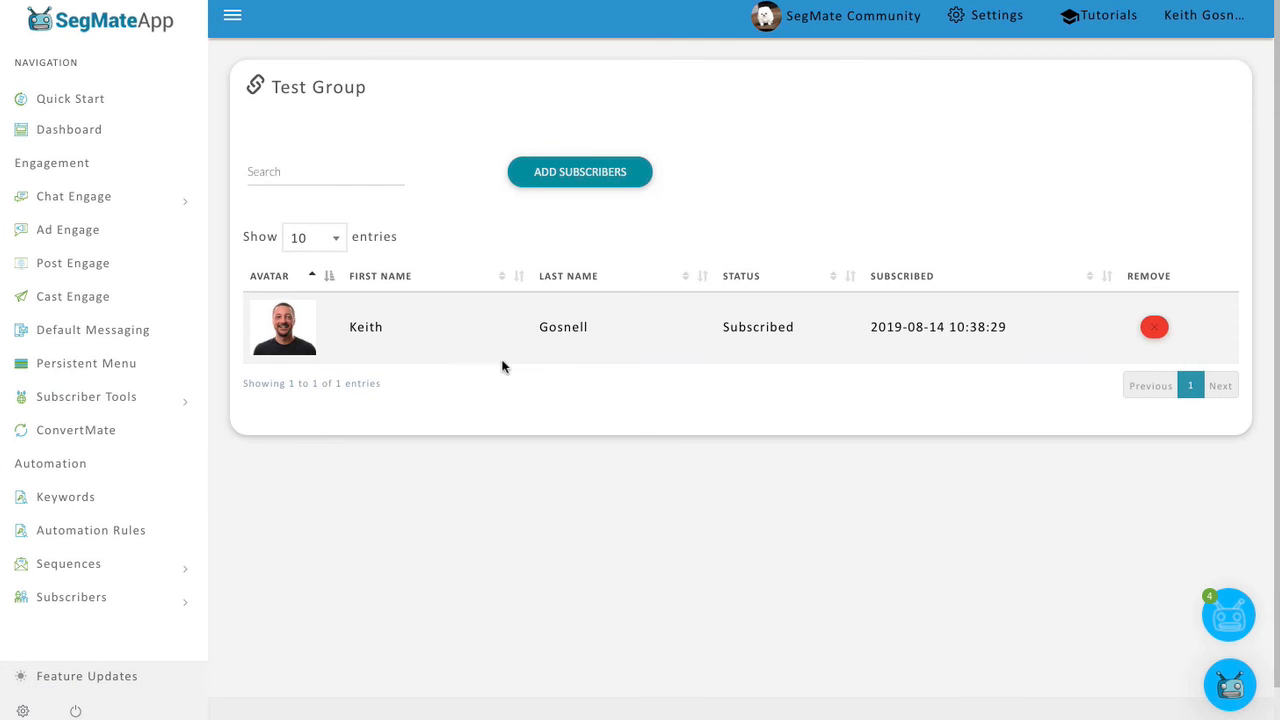
Return to the automation rules list and turn off the STM Interaction rule
key(ctrl+shift+Tab)
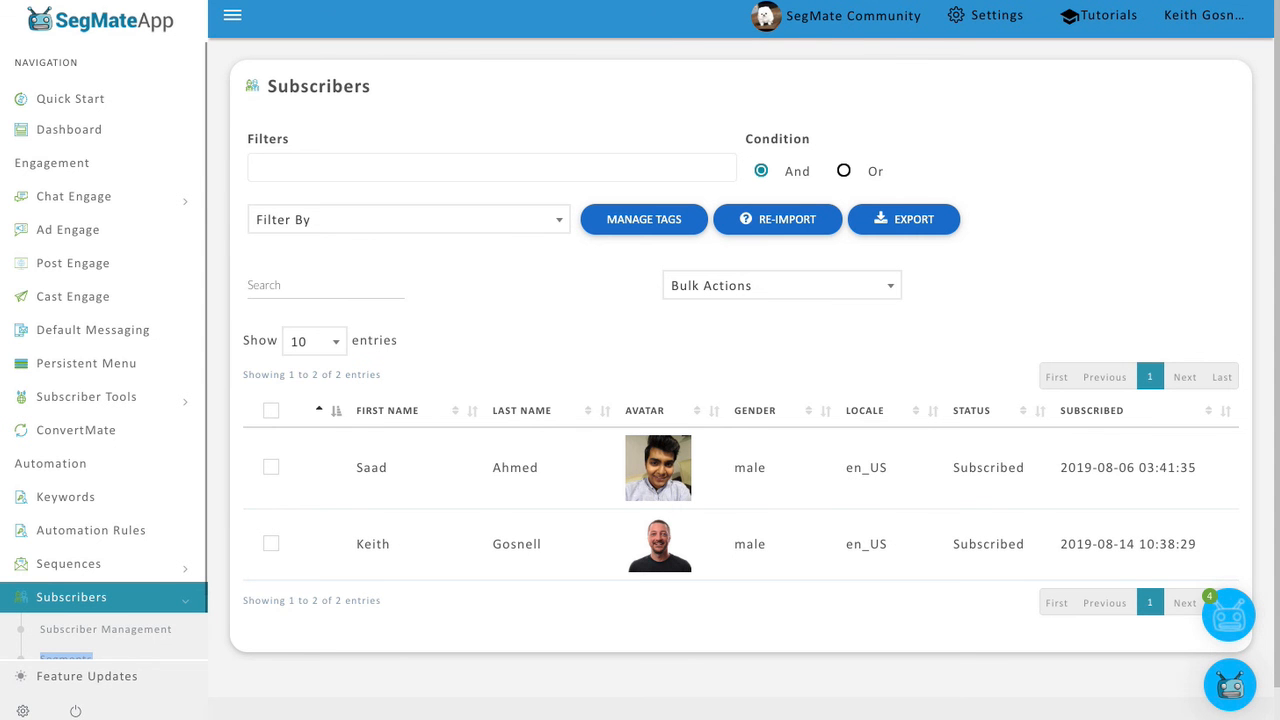
key(ctrl+shift+Tab)
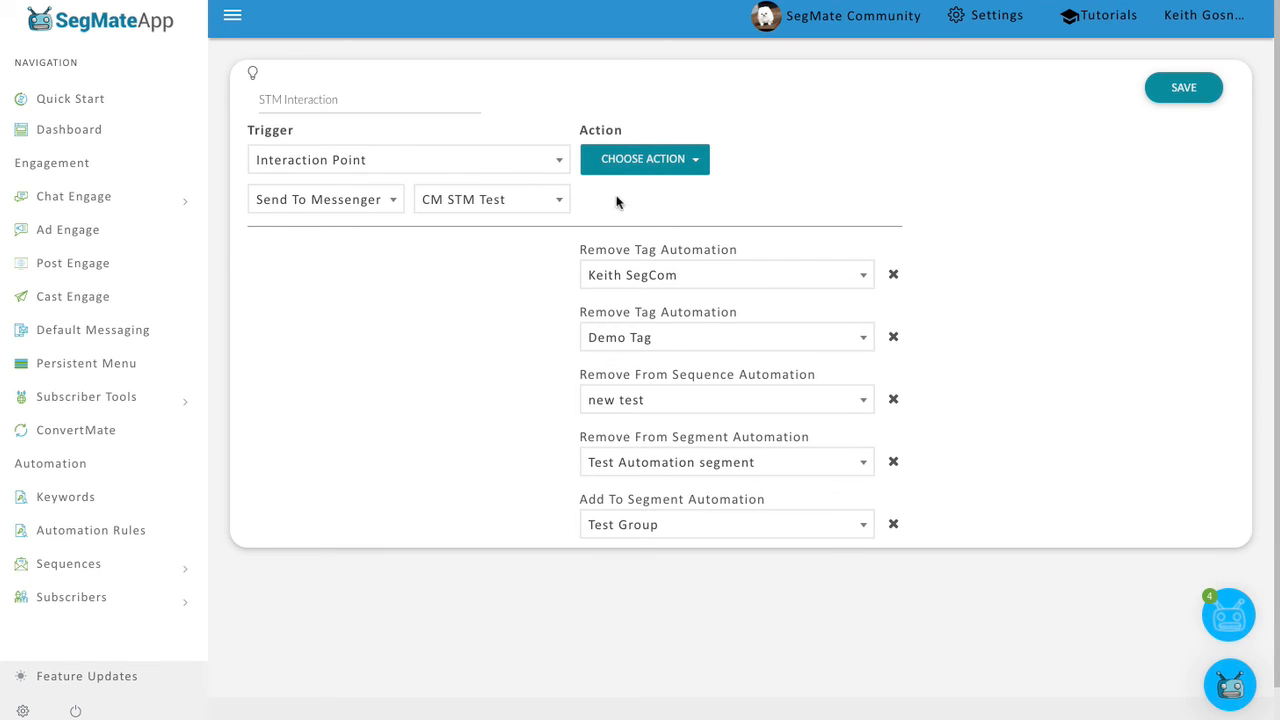
click(98, 532)
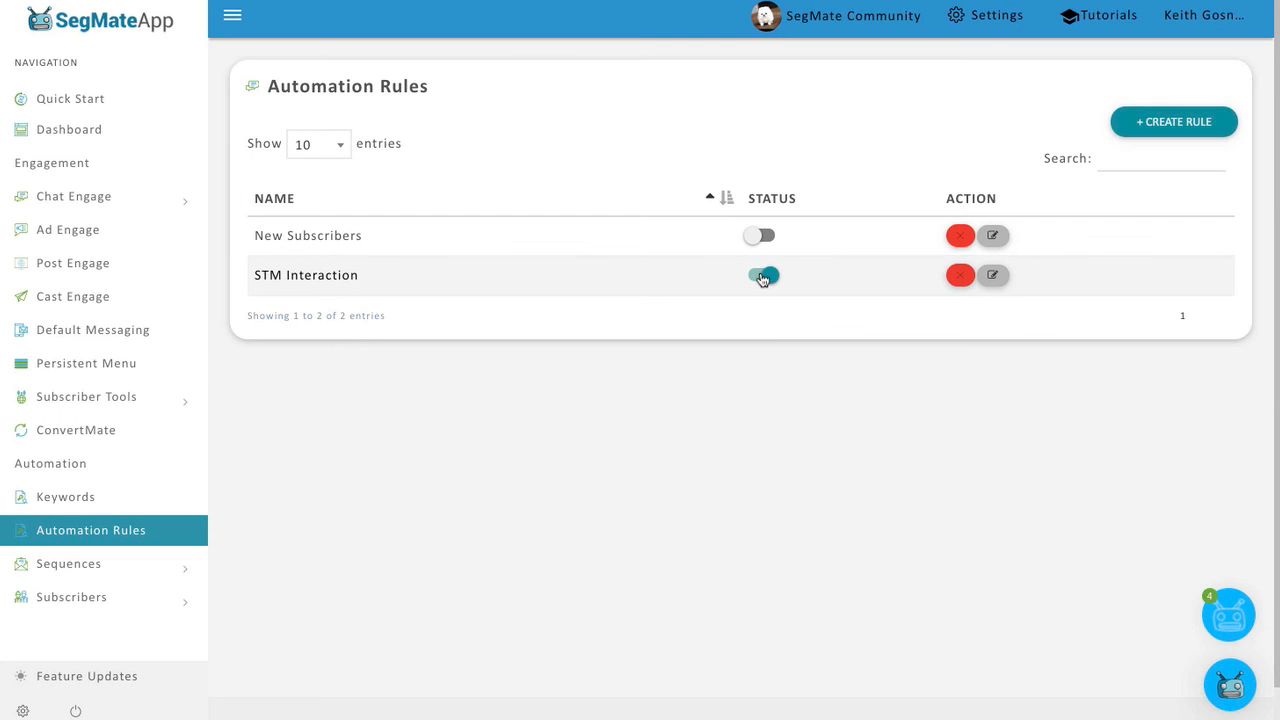
click(760, 275)
Create a new automation rule named Blocked
click(1163, 125)
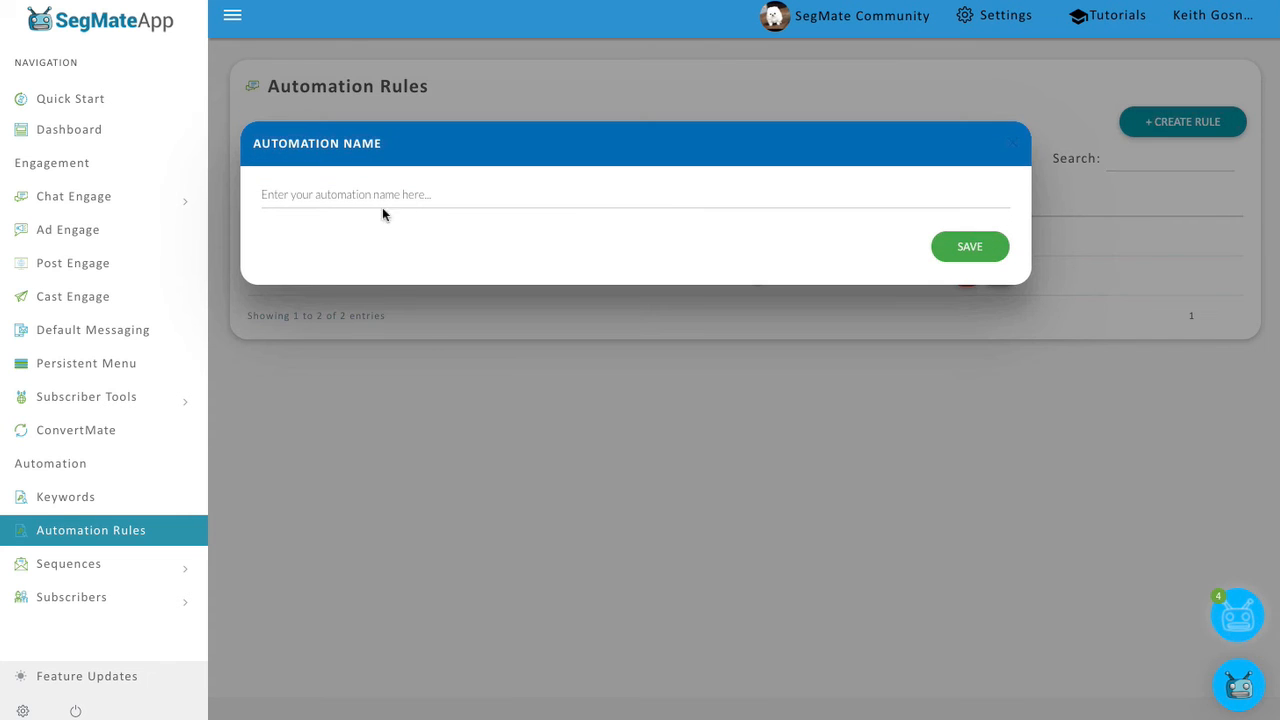
click(349, 197)
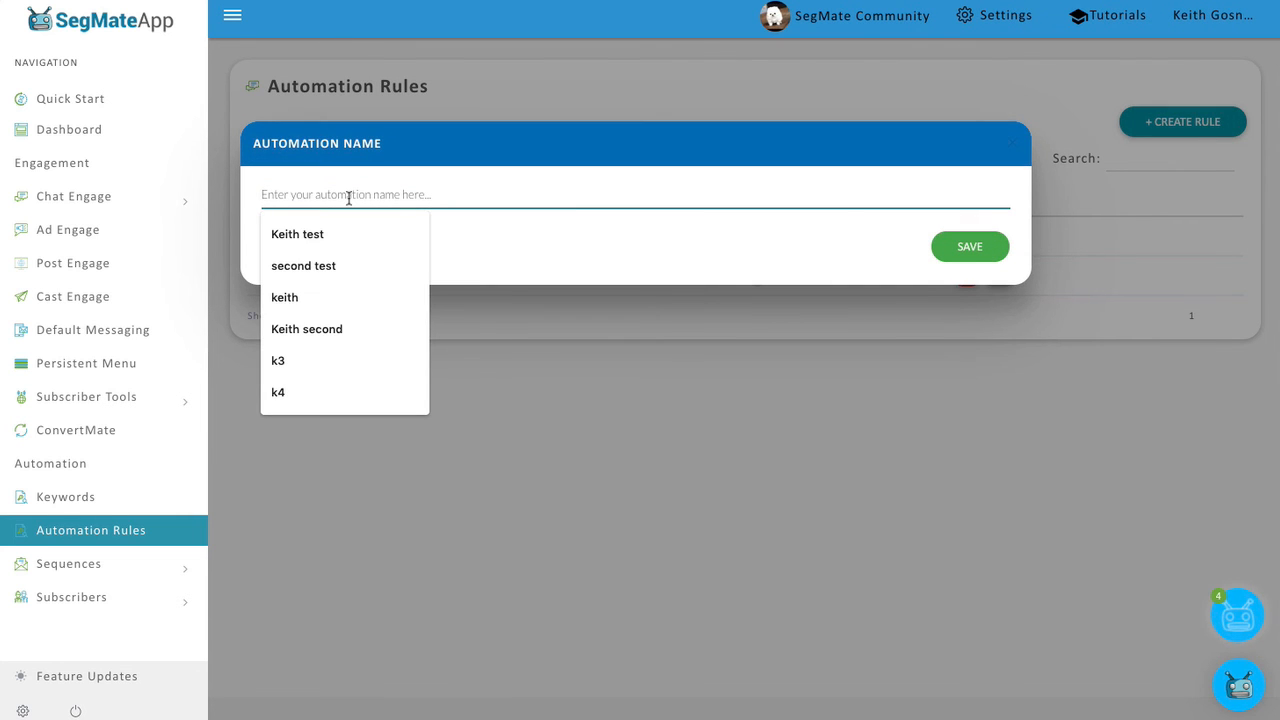
text(Blocked)
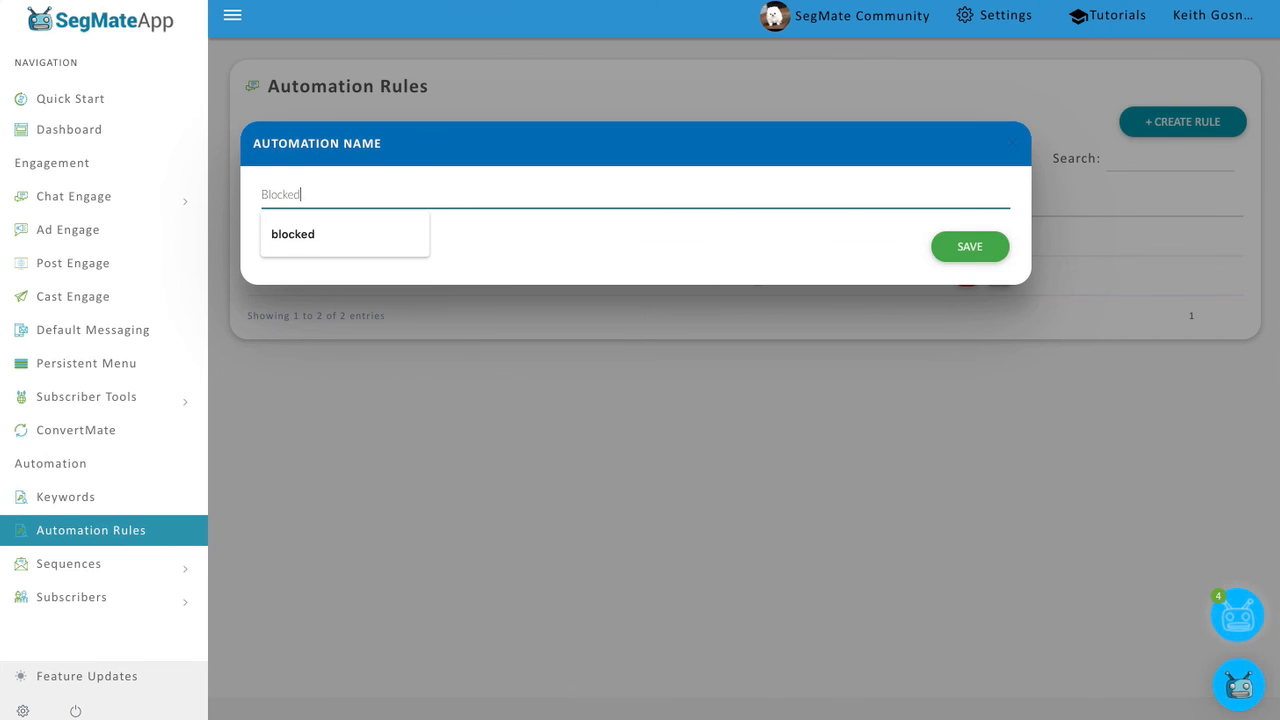
click(1006, 250)
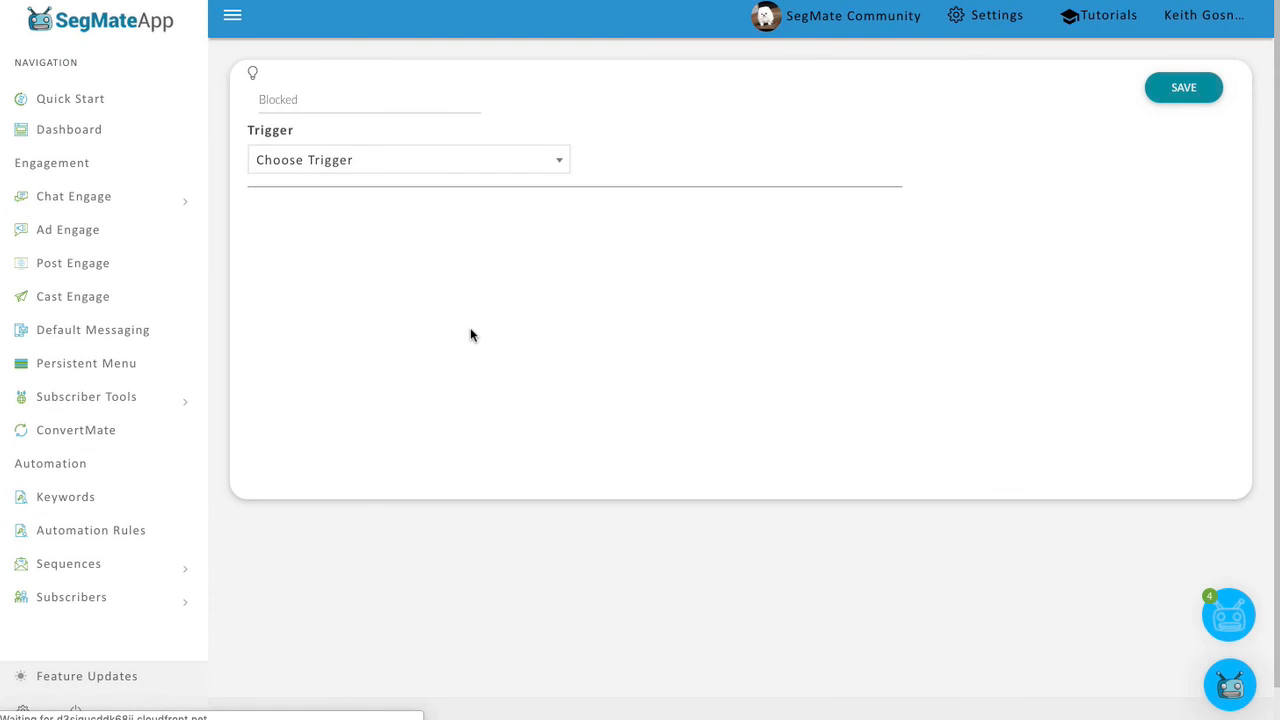
Set the Blocked rule's trigger to Subscribers and its action to If a subscriber message is "blocked"
click(400, 163)
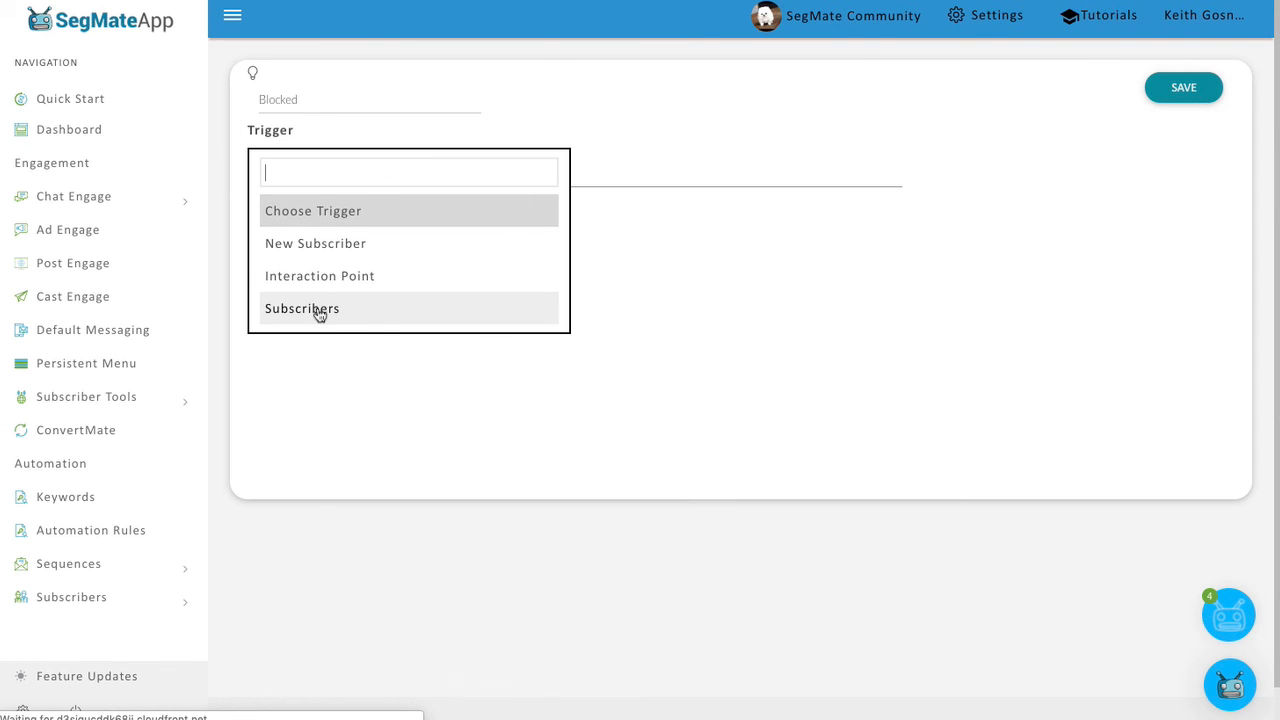
click(319, 311)
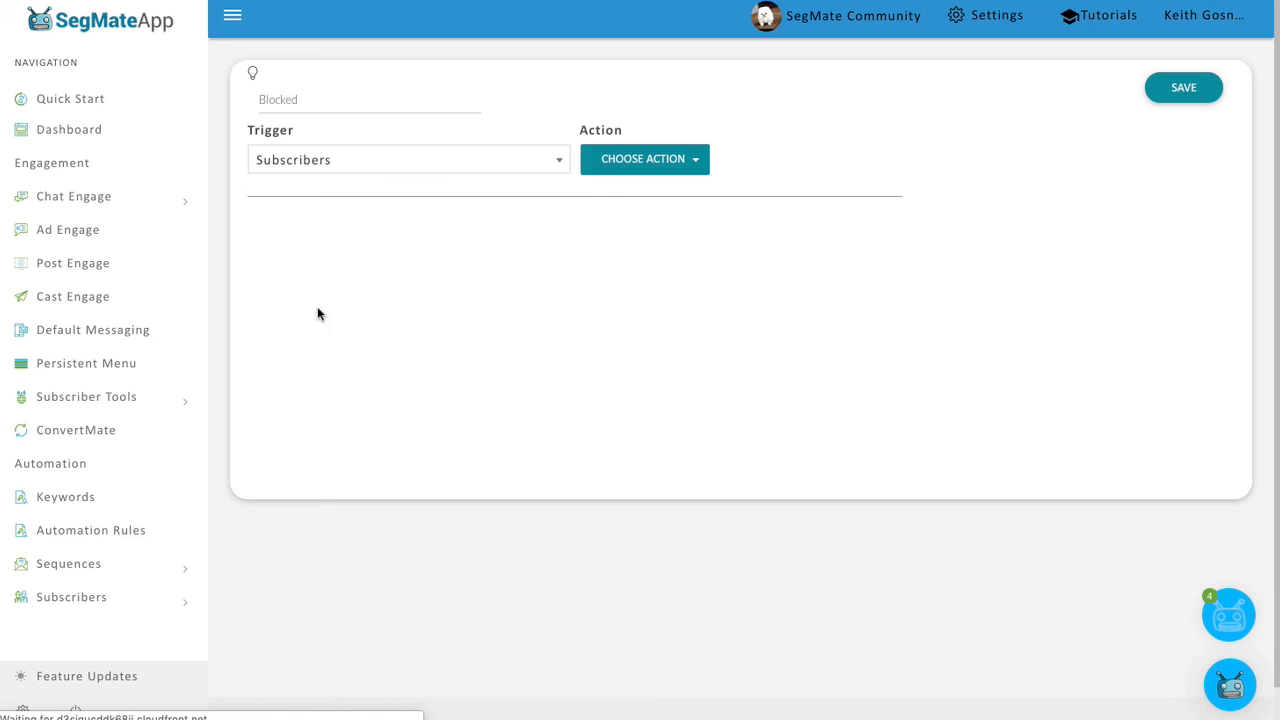
click(633, 165)
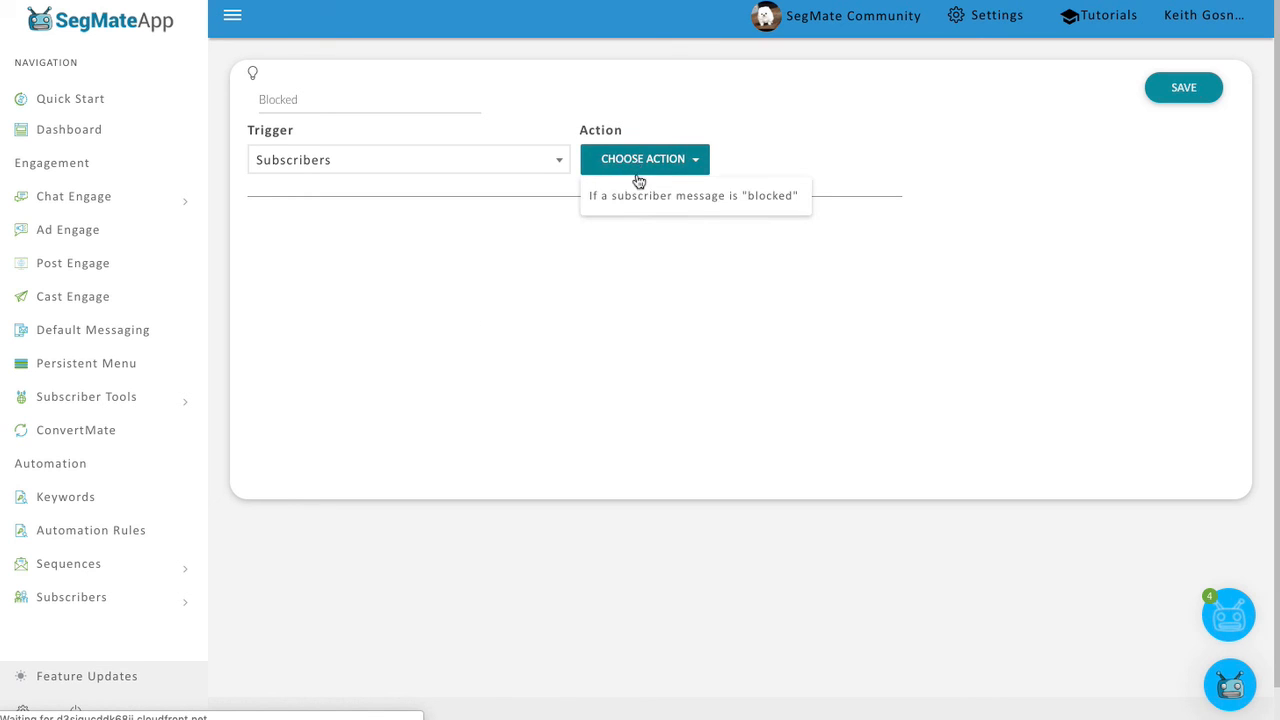
click(701, 205)
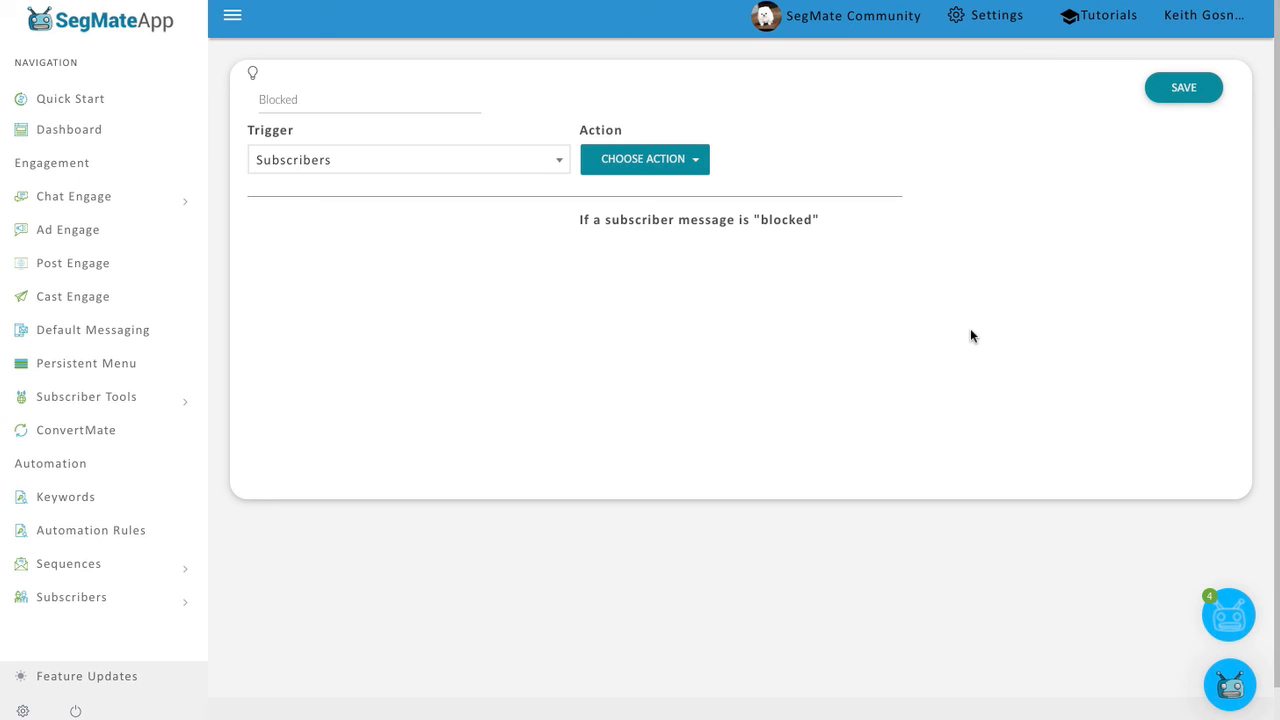
Save the Blocked rule and turn it off in the automation rules list
click(1172, 96)
click(110, 530)
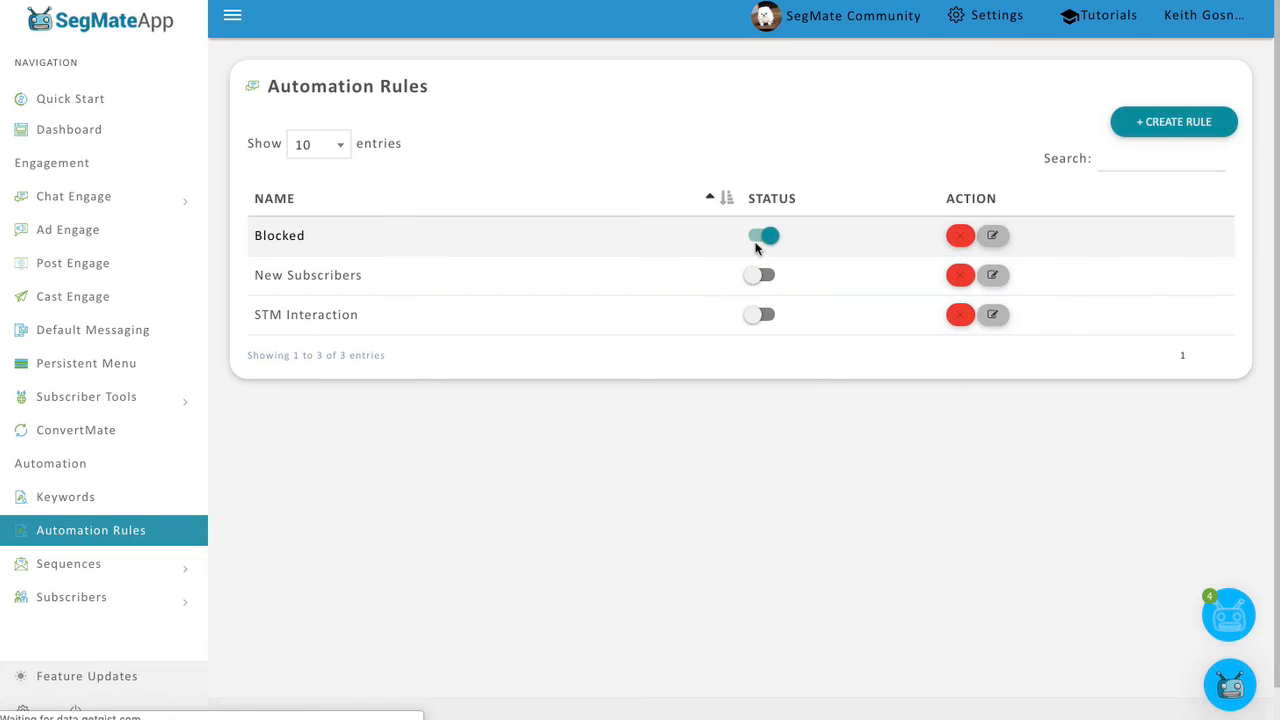
click(762, 237)
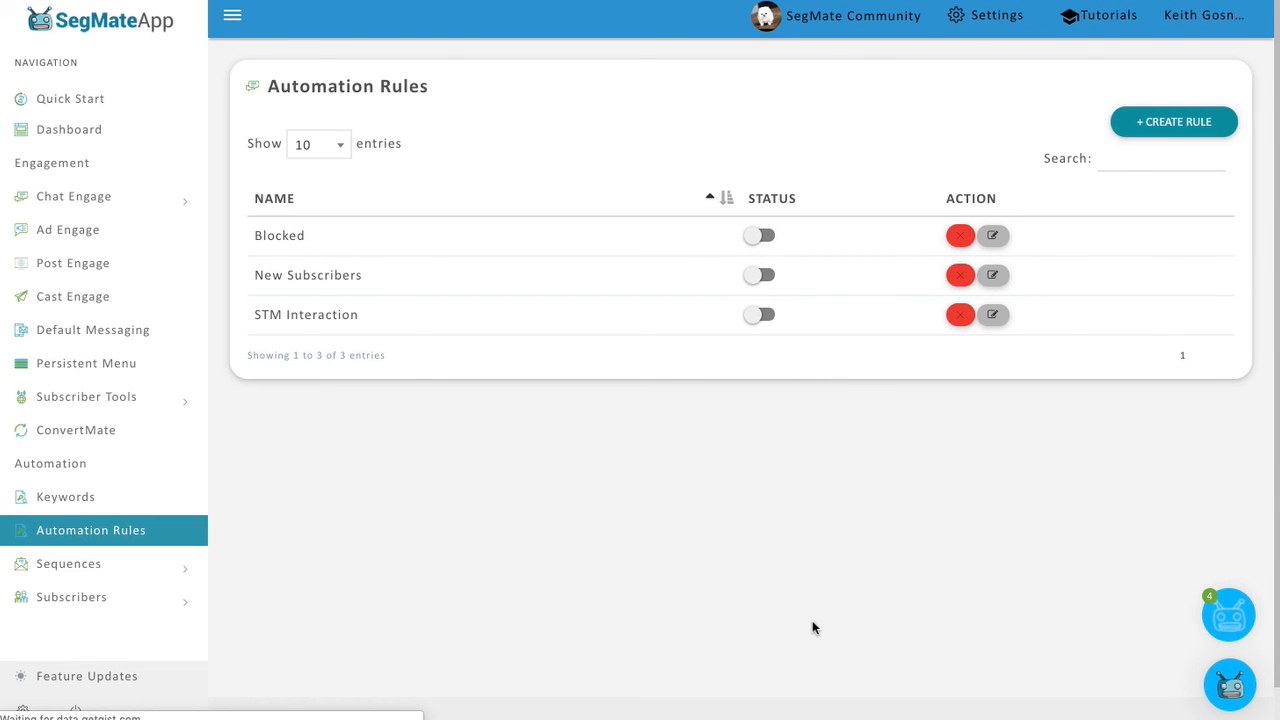